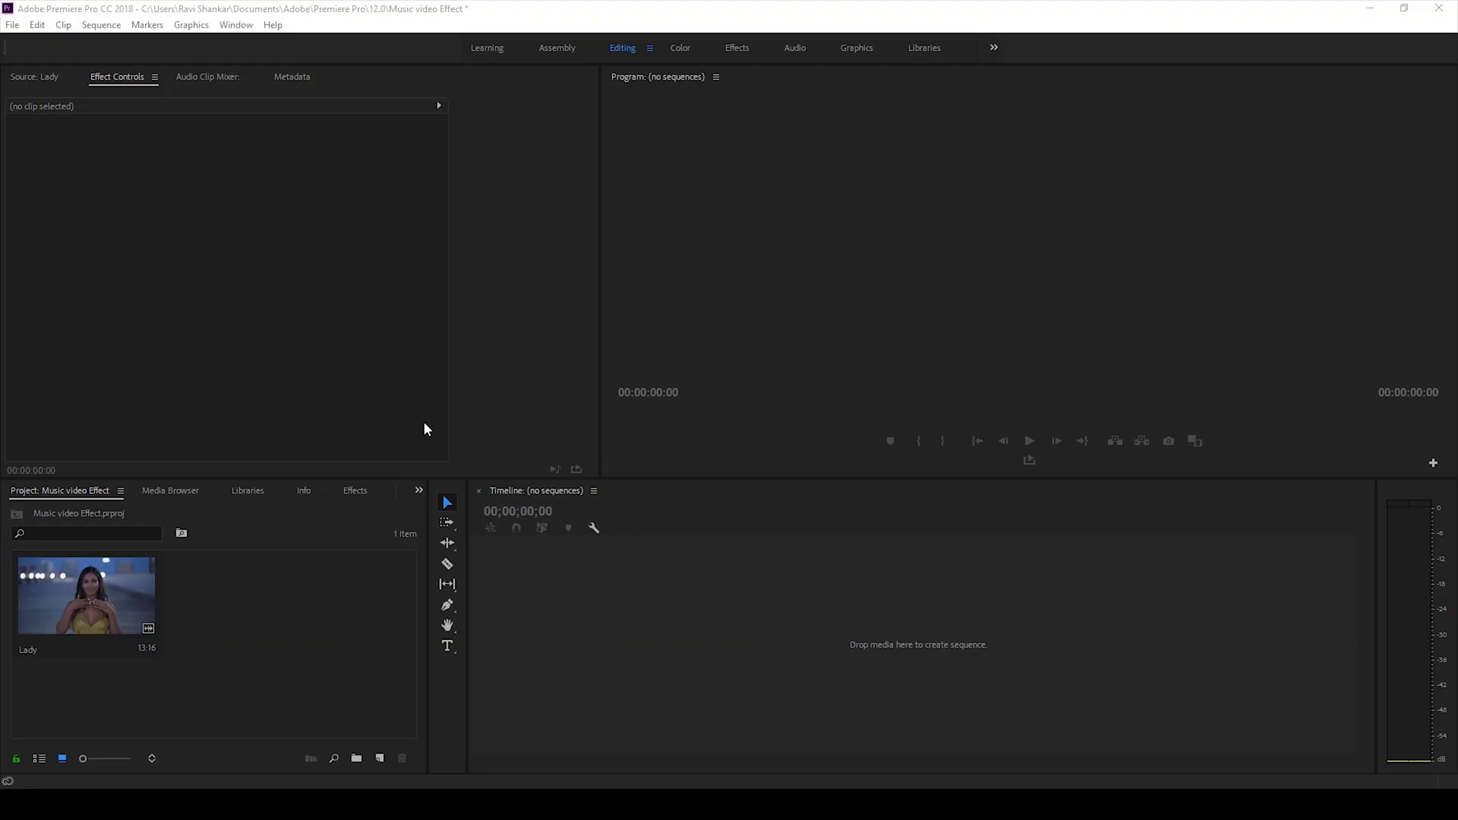
Step: Create a Lady sequence from the Lady clip, play it back, and return the playhead to the start
click(95, 595)
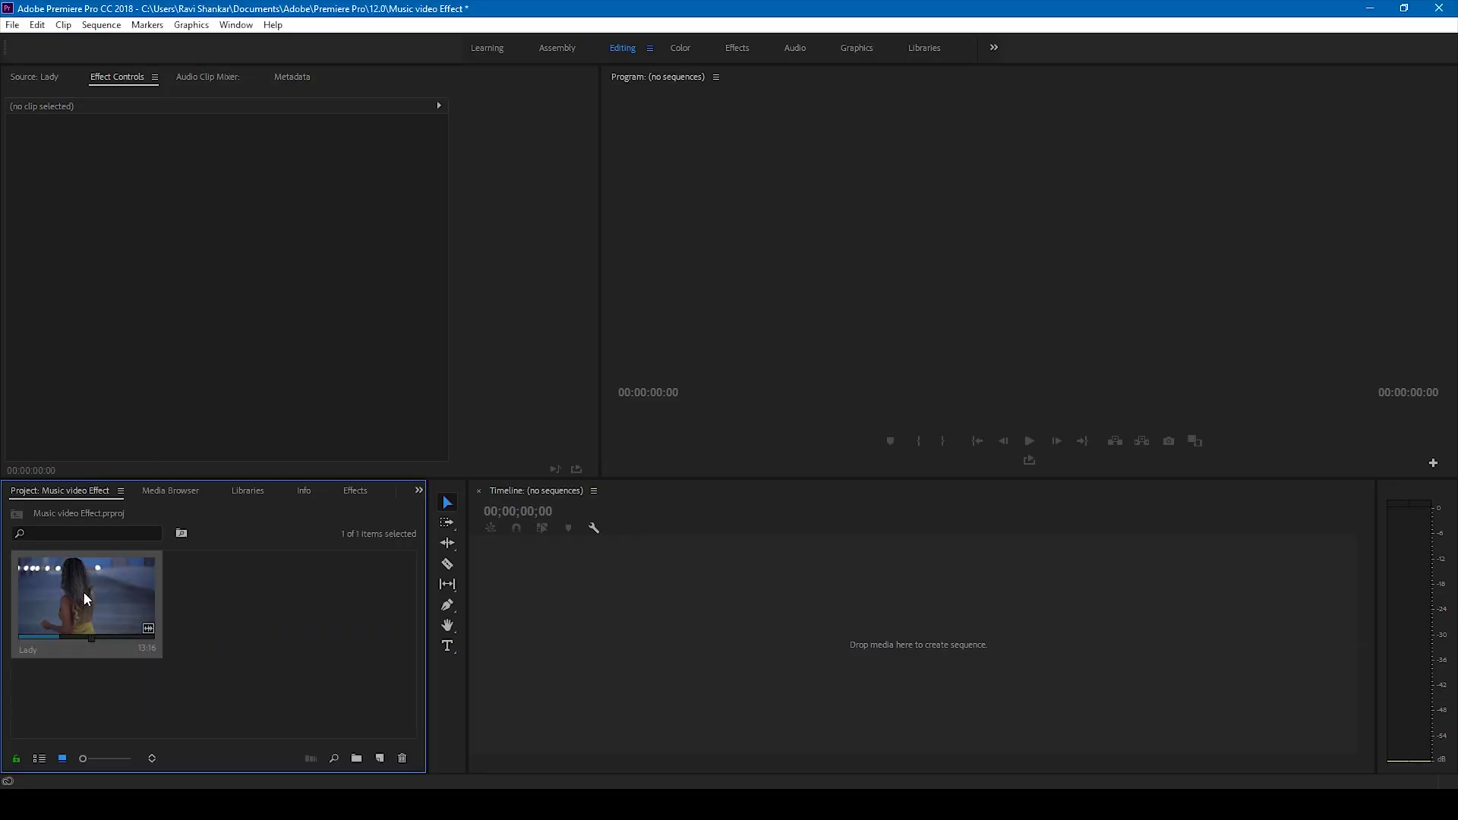
drag(398, 581, 514, 580)
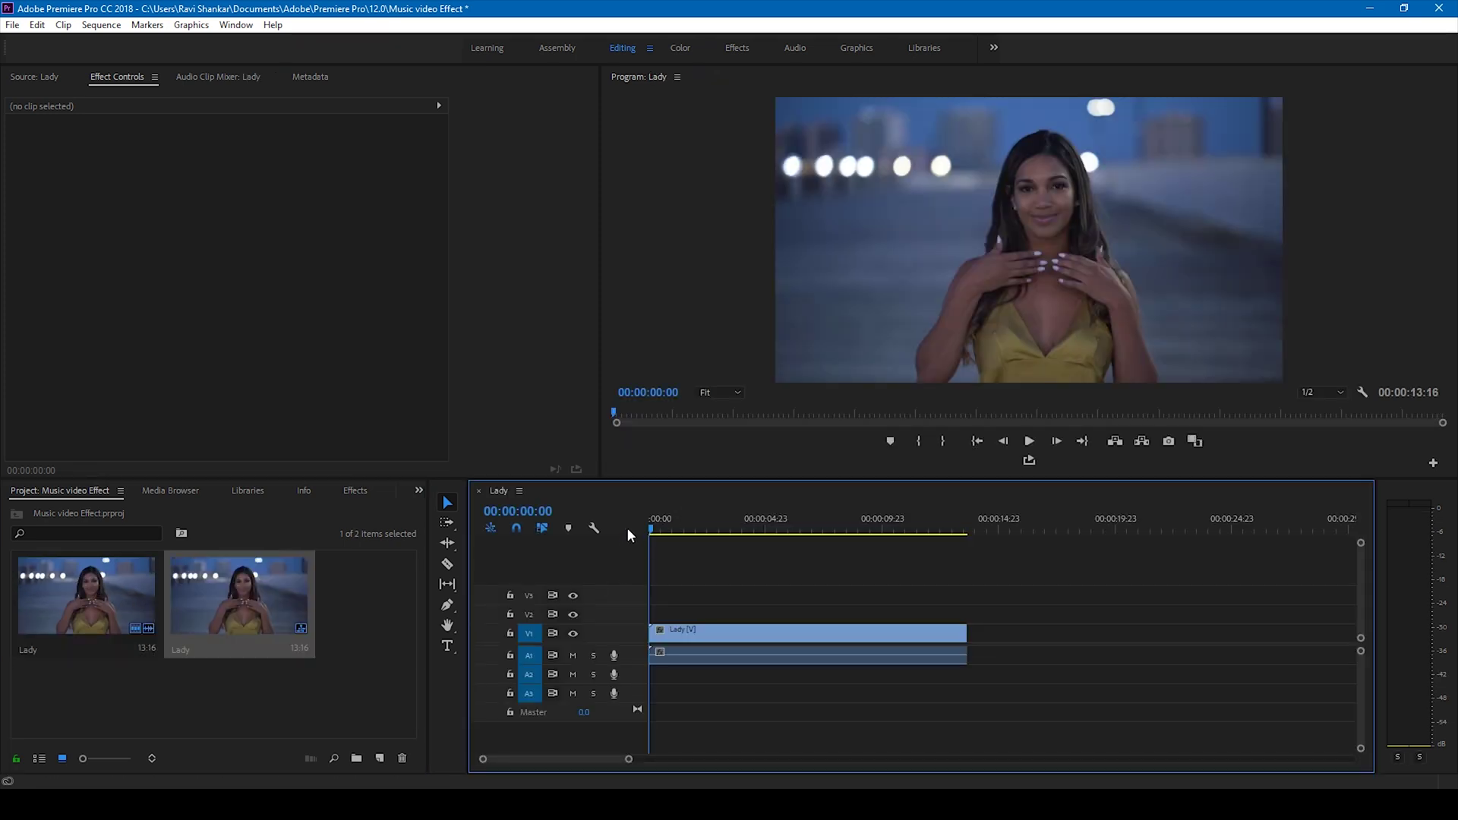
key(space)
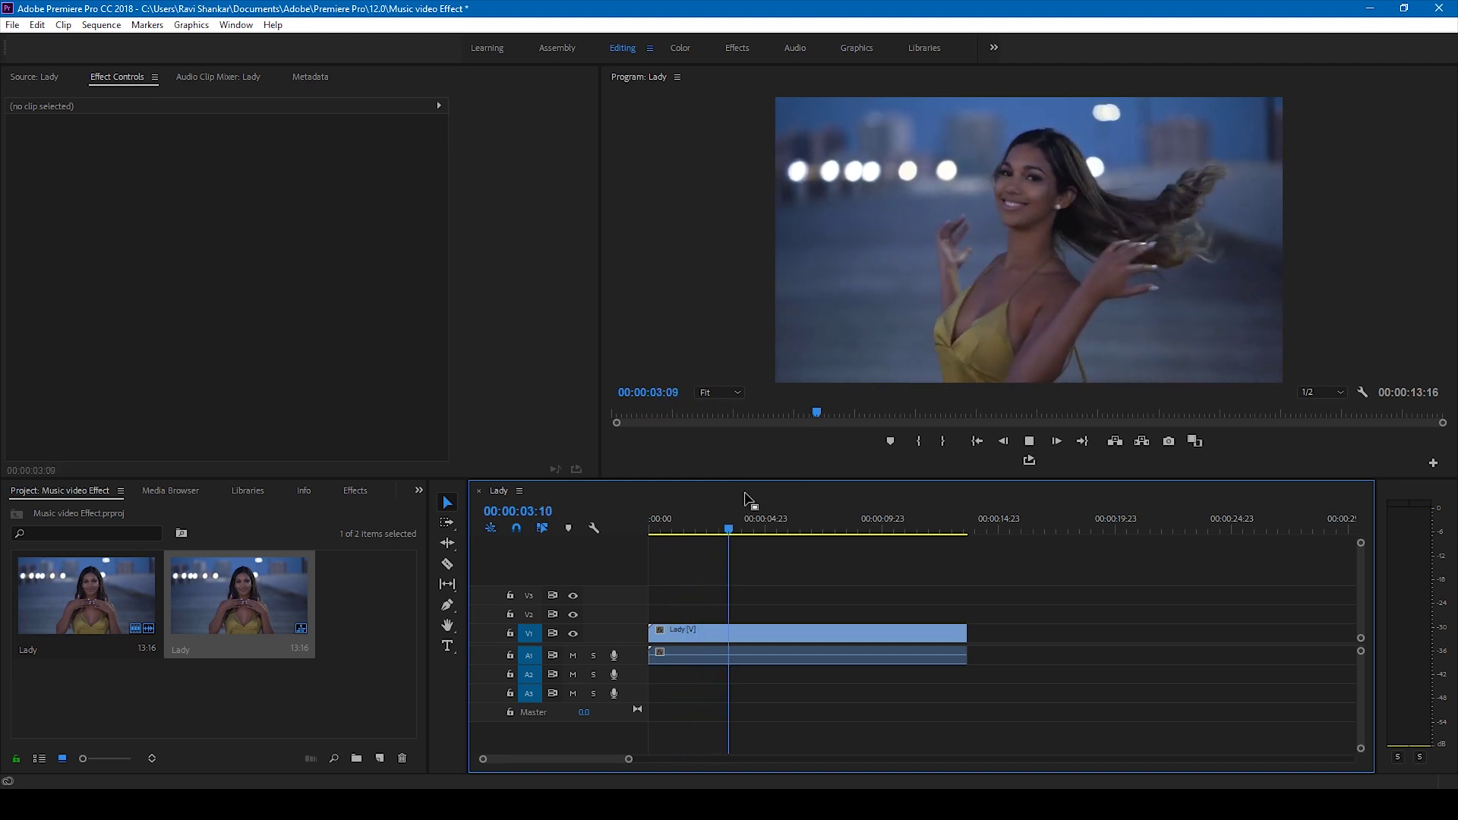
click(667, 524)
mouse_move(667, 524)
mouse_down()
mouse_move(650, 525)
mouse_move(684, 525)
mouse_move(641, 532)
mouse_up()
Step: Search the effects for '4 colo' and apply 4-Color Gradient to the Lady clip on V1
click(355, 490)
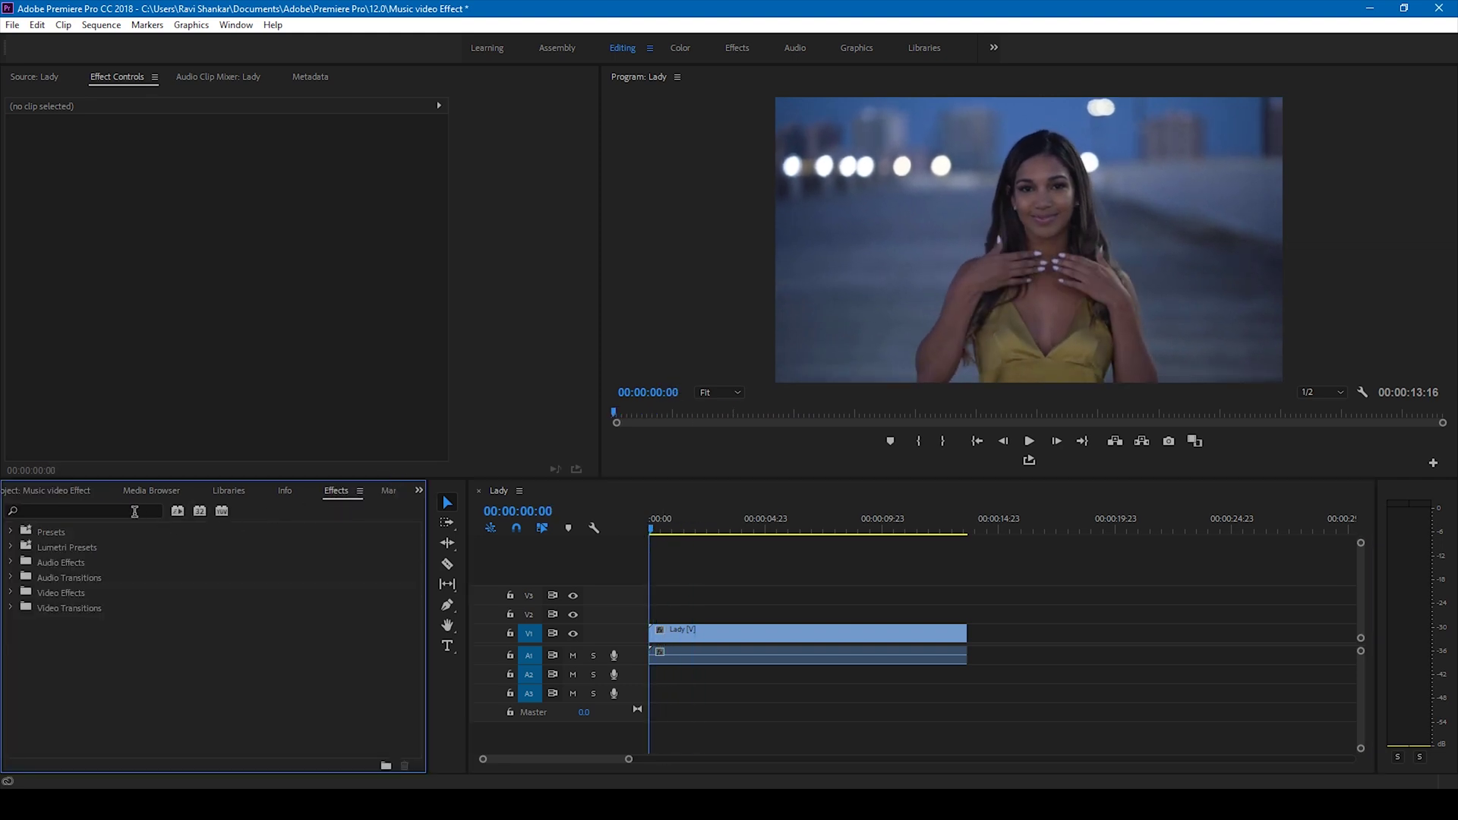
click(92, 513)
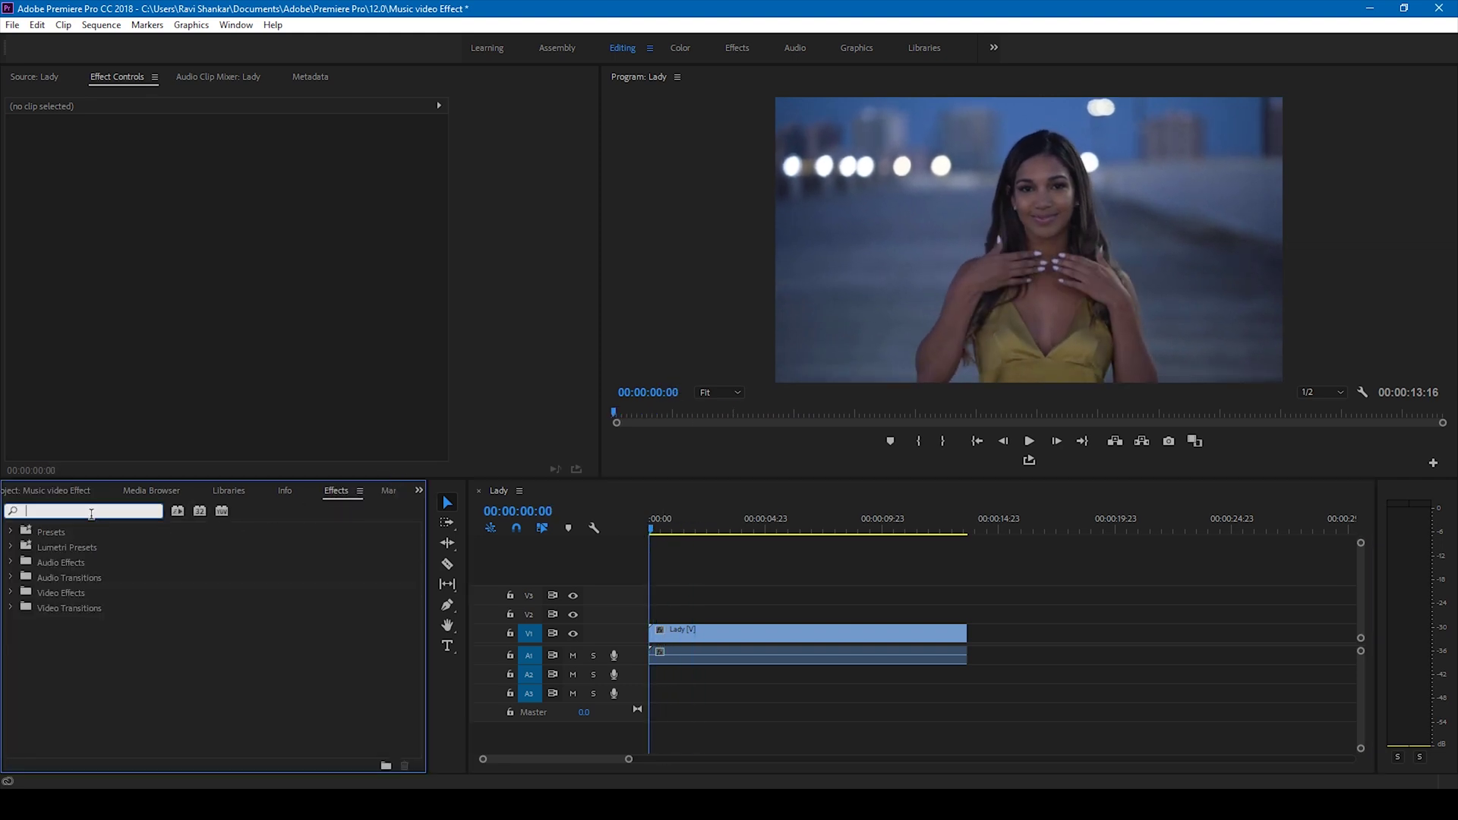
text(4 color)
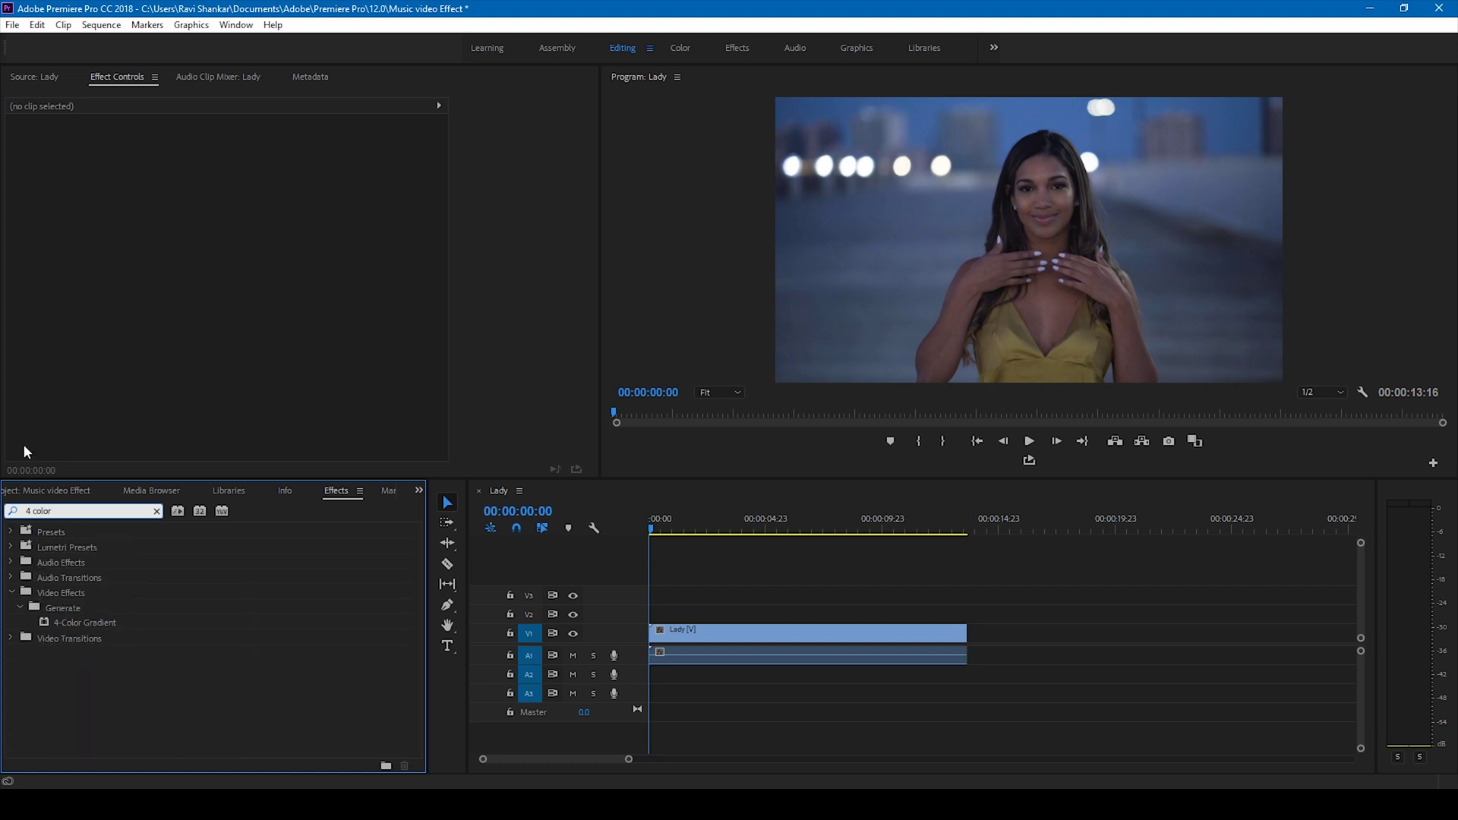
click(65, 618)
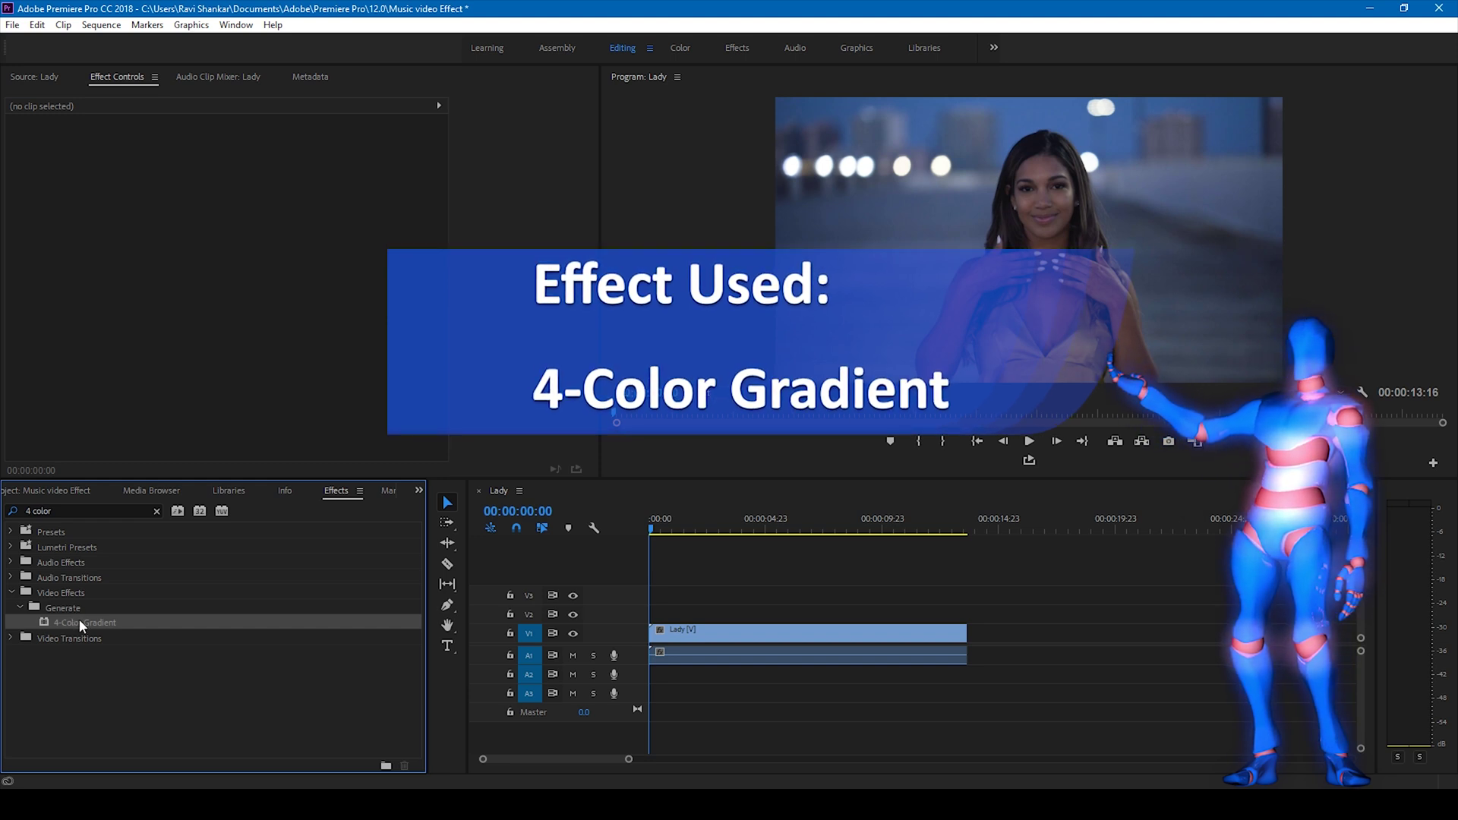
drag(79, 618, 722, 627)
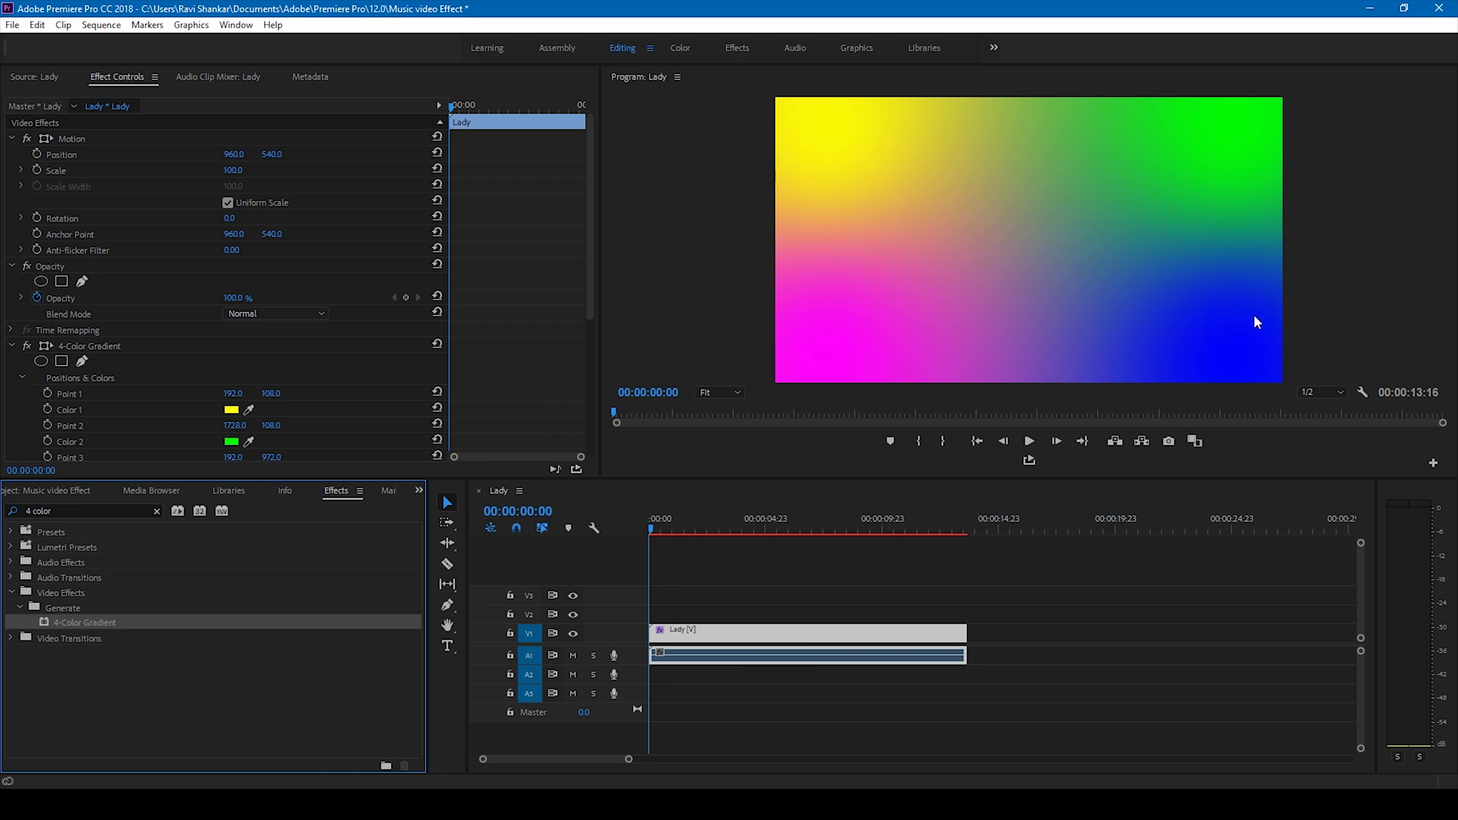
Step: Try a blue-cyan hue for Color 1, then cancel and keep it yellow
drag(589, 211, 583, 311)
click(230, 250)
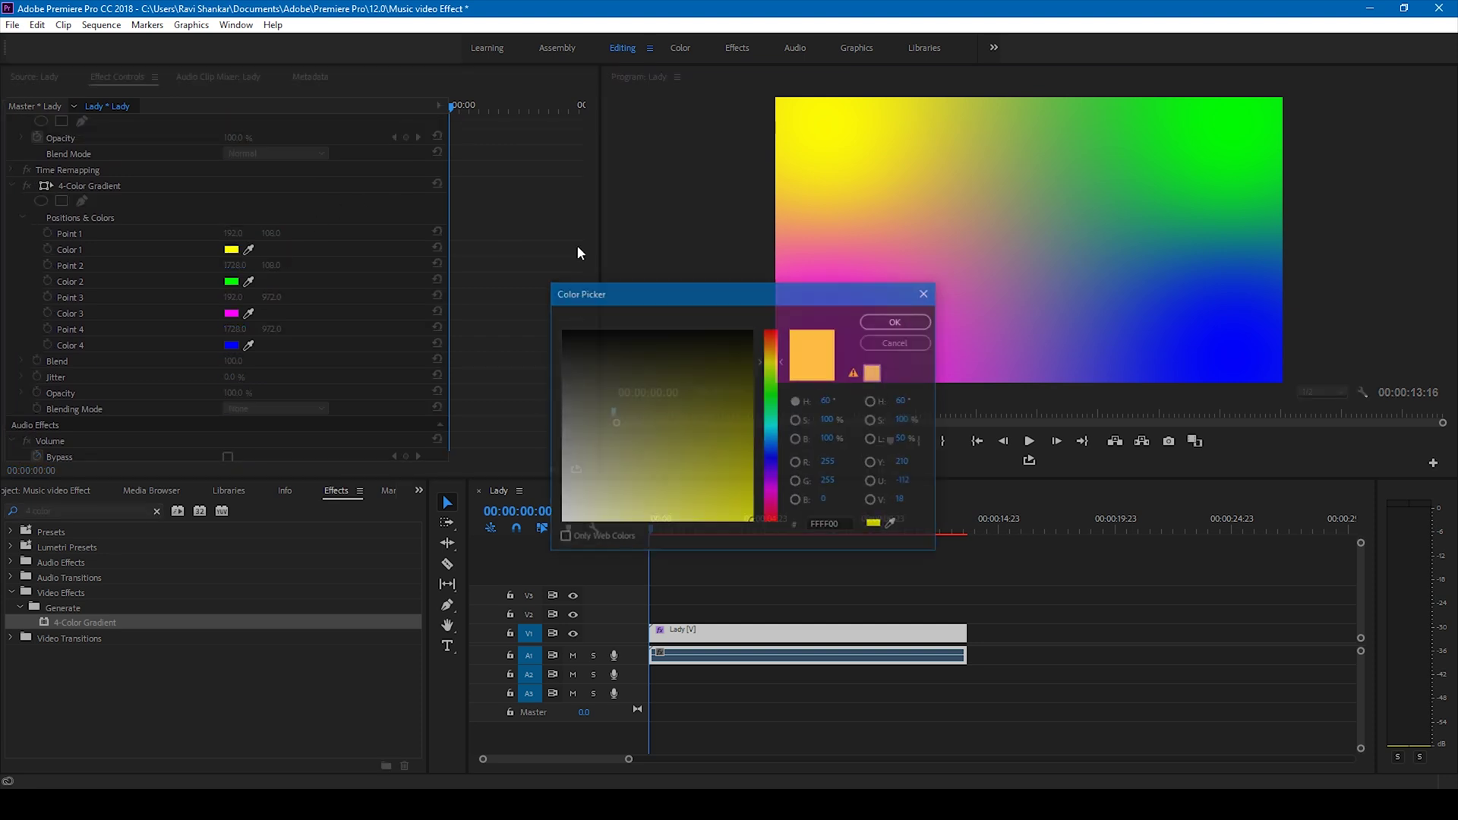
click(769, 438)
drag(768, 436, 771, 431)
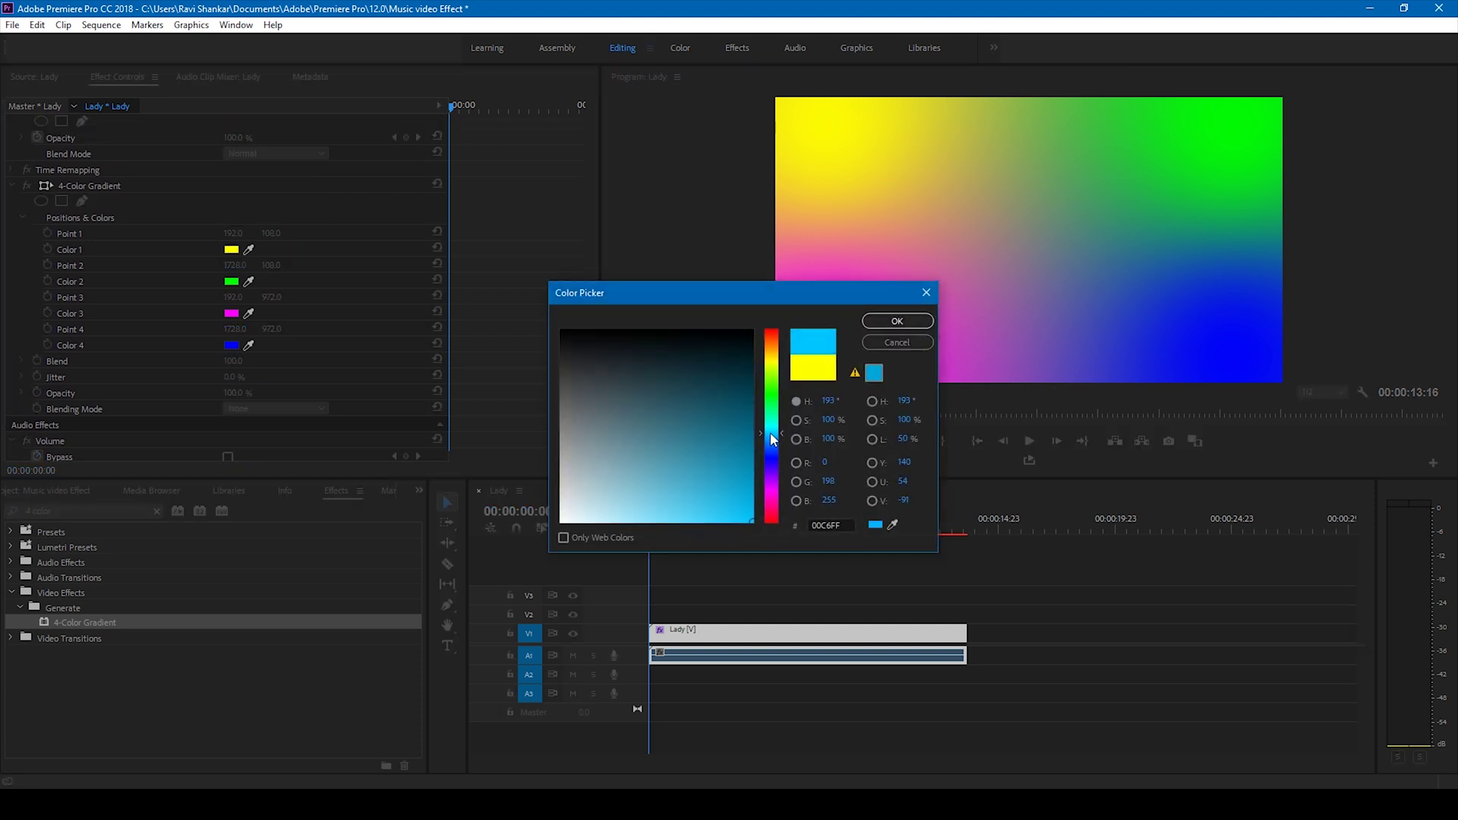
click(926, 293)
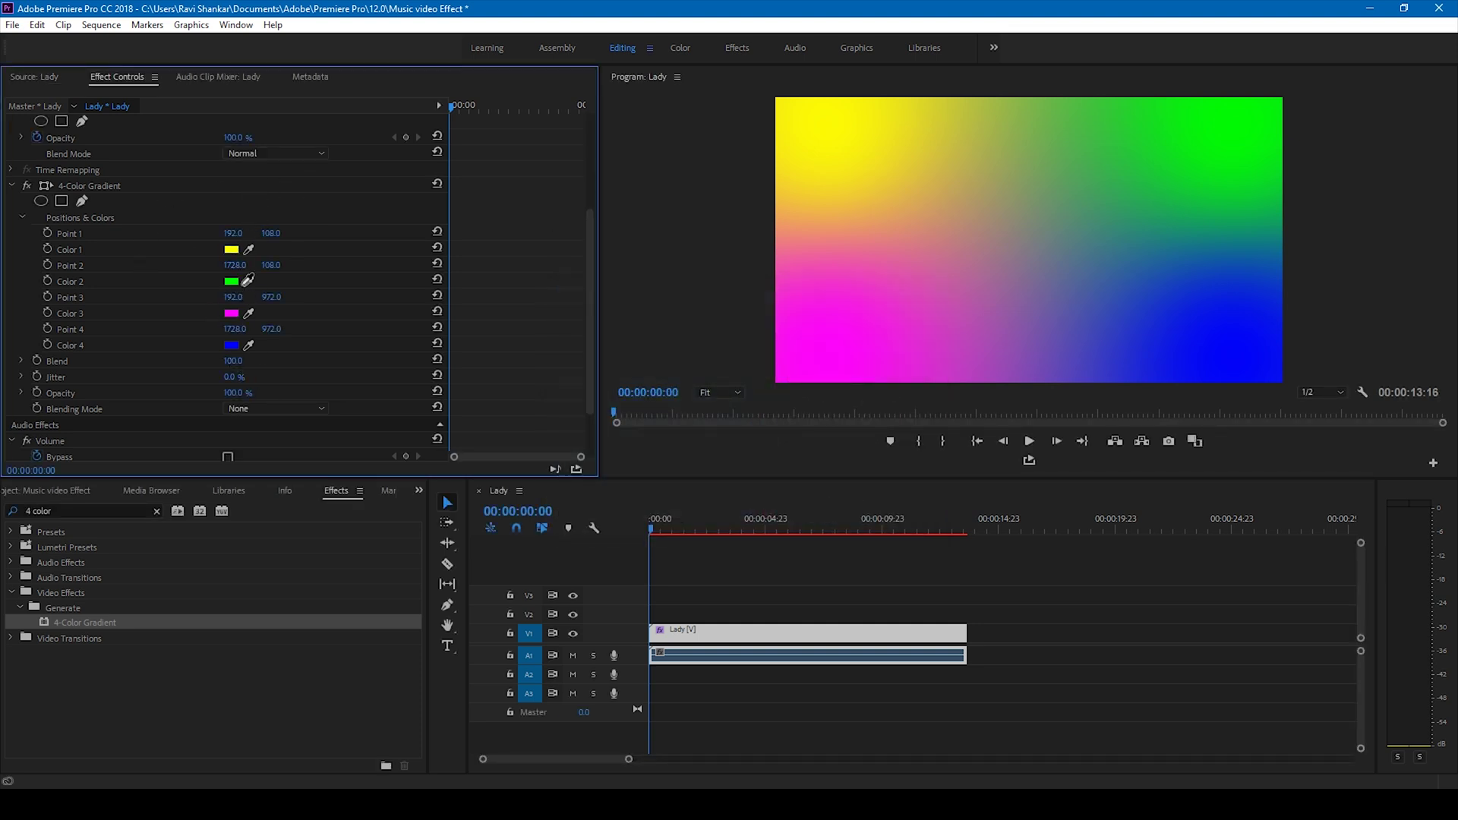
Step: Set the gradient to Overlay blending and move Point 1 (435, 24) and Point 4 (1761, 972) outward
click(260, 407)
click(255, 510)
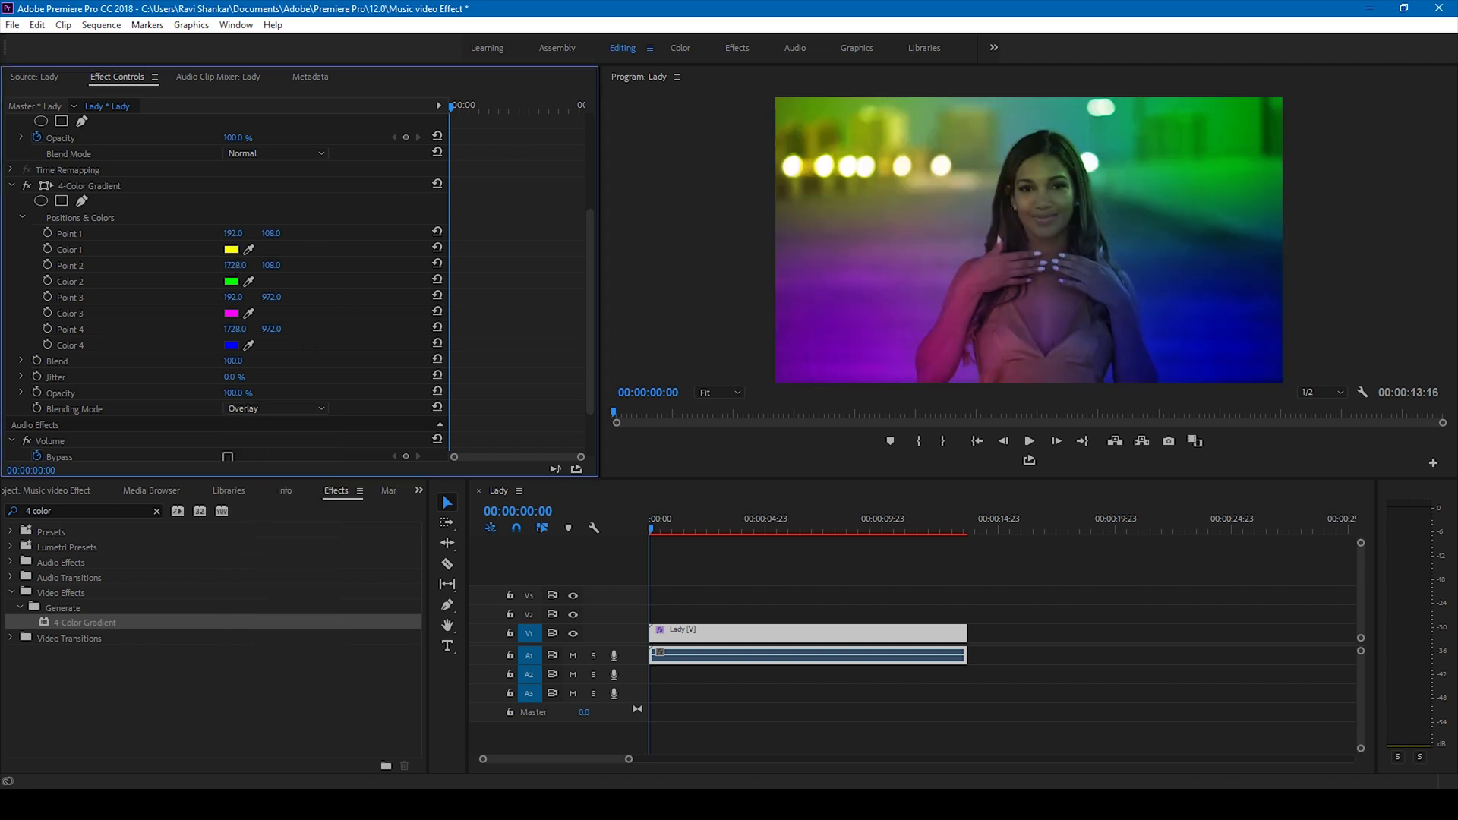
drag(233, 234, 190, 278)
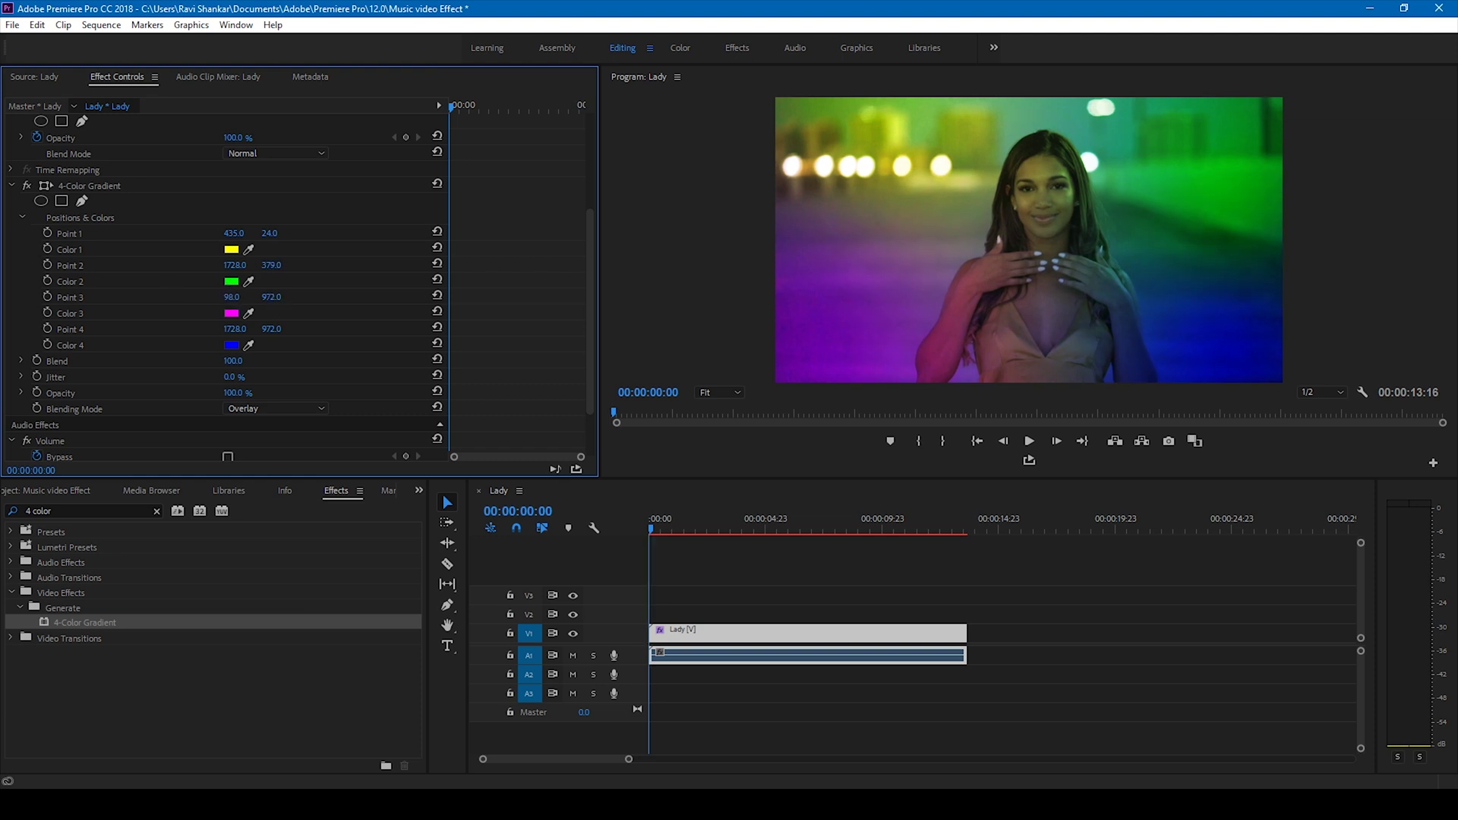
drag(235, 329, 217, 329)
Step: Replace the effects search with 'grid' and apply the Grid effect to the Lady clip
double_click(93, 513)
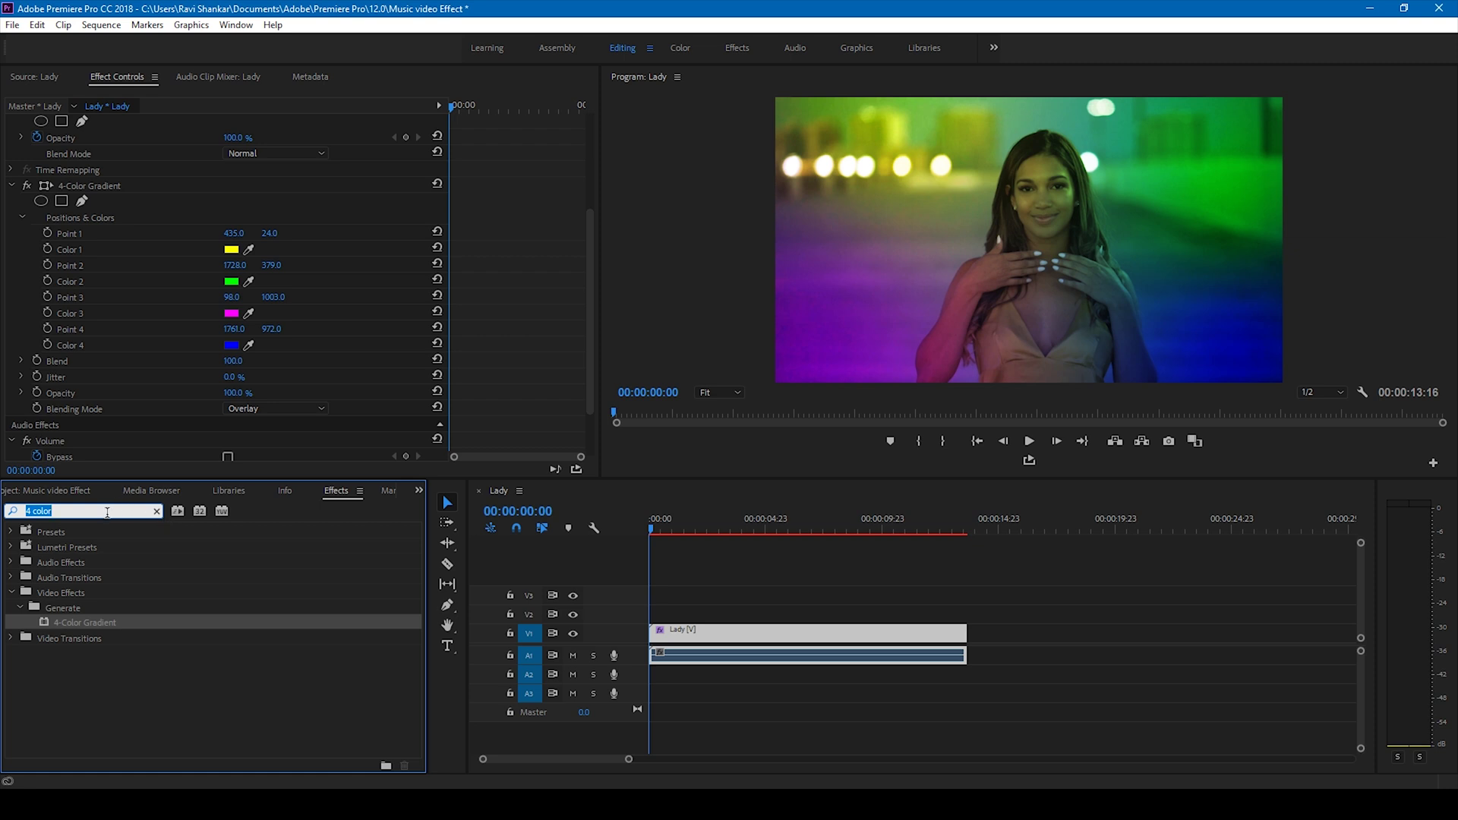
text(grid)
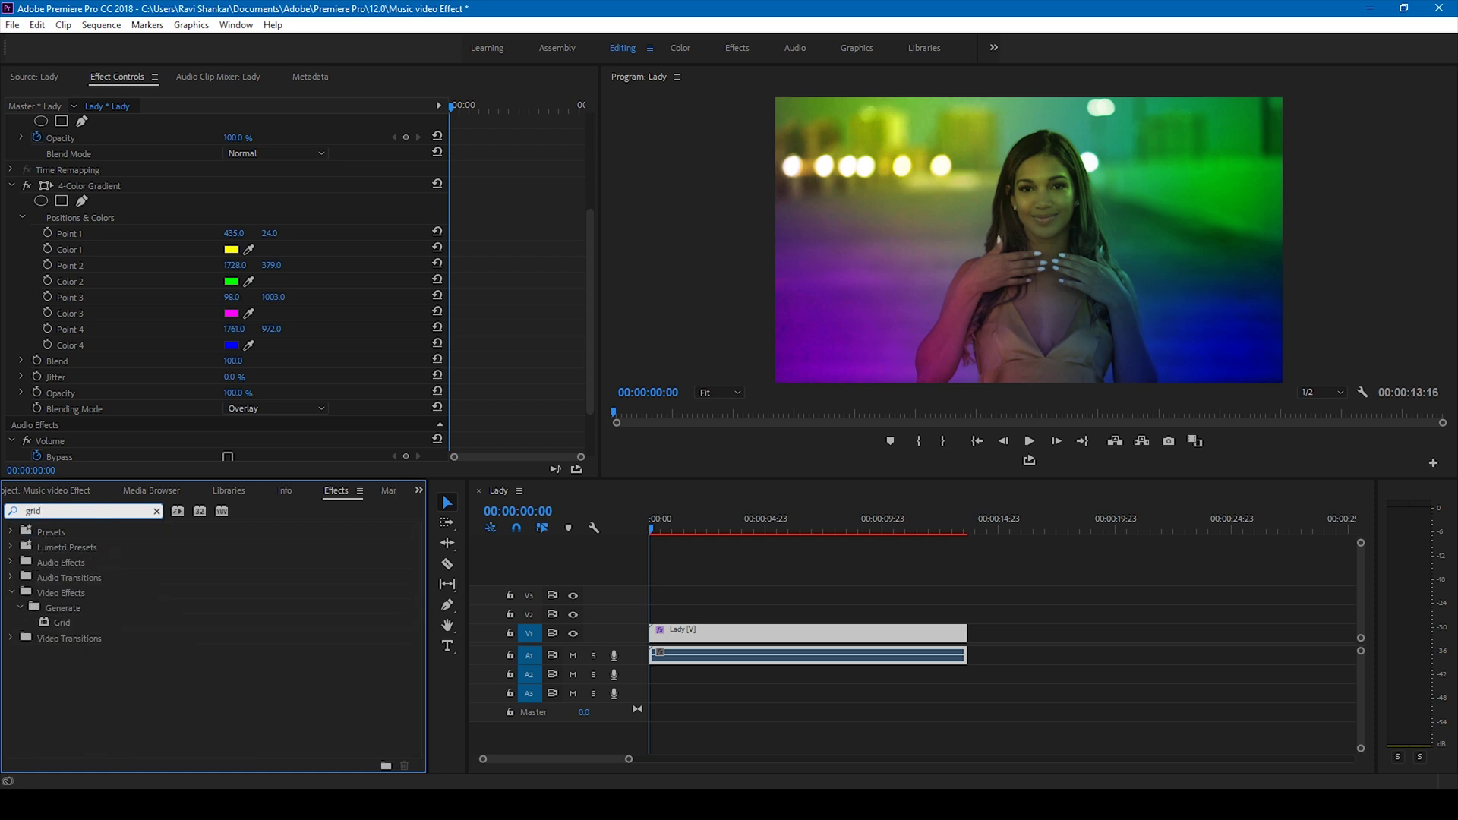
click(60, 621)
drag(54, 621, 675, 640)
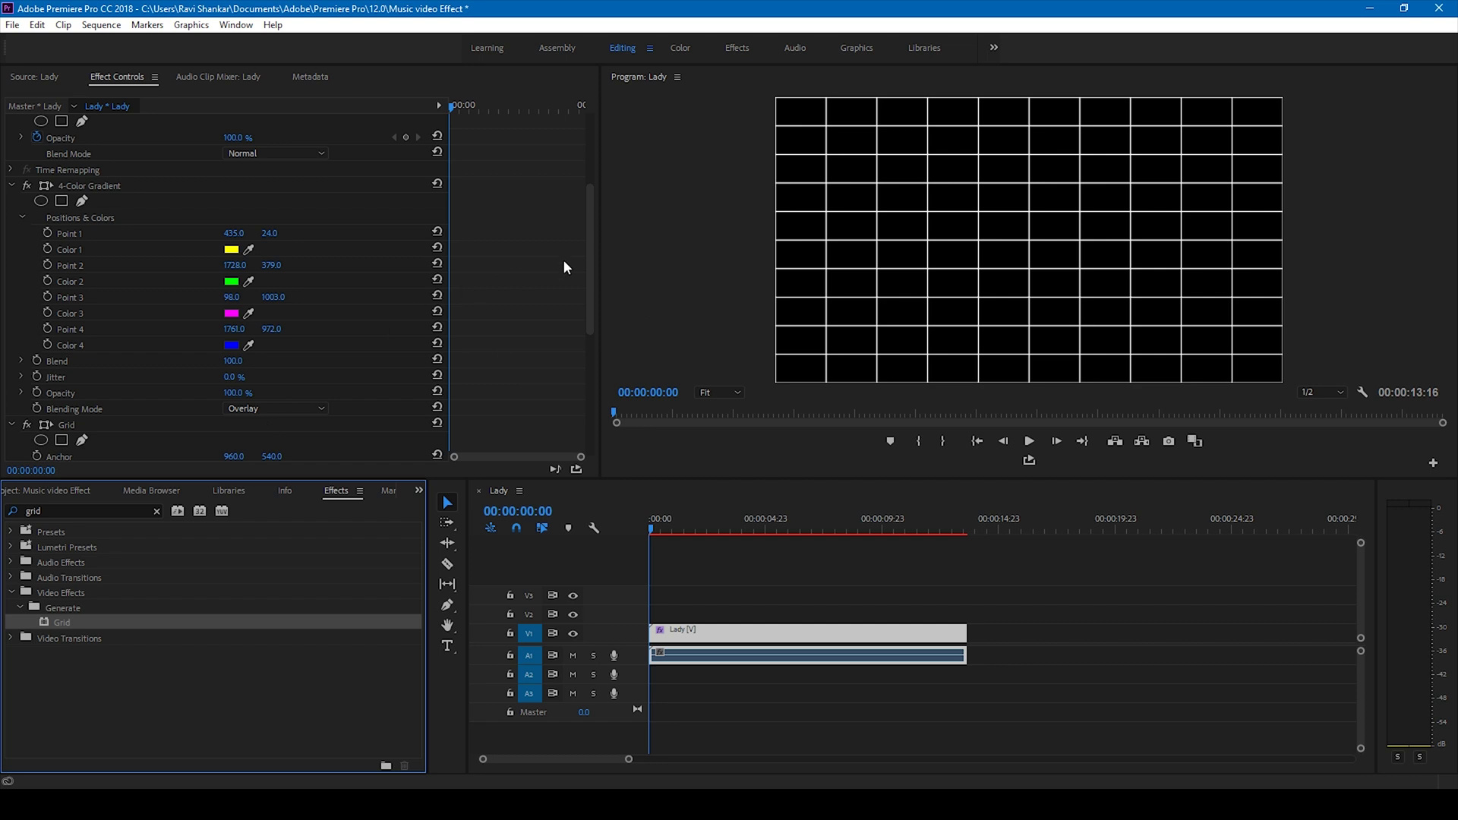
Step: Scrub the Grid Corner to about 992.0, 1736.0 for dense vertical columns
drag(590, 257, 579, 390)
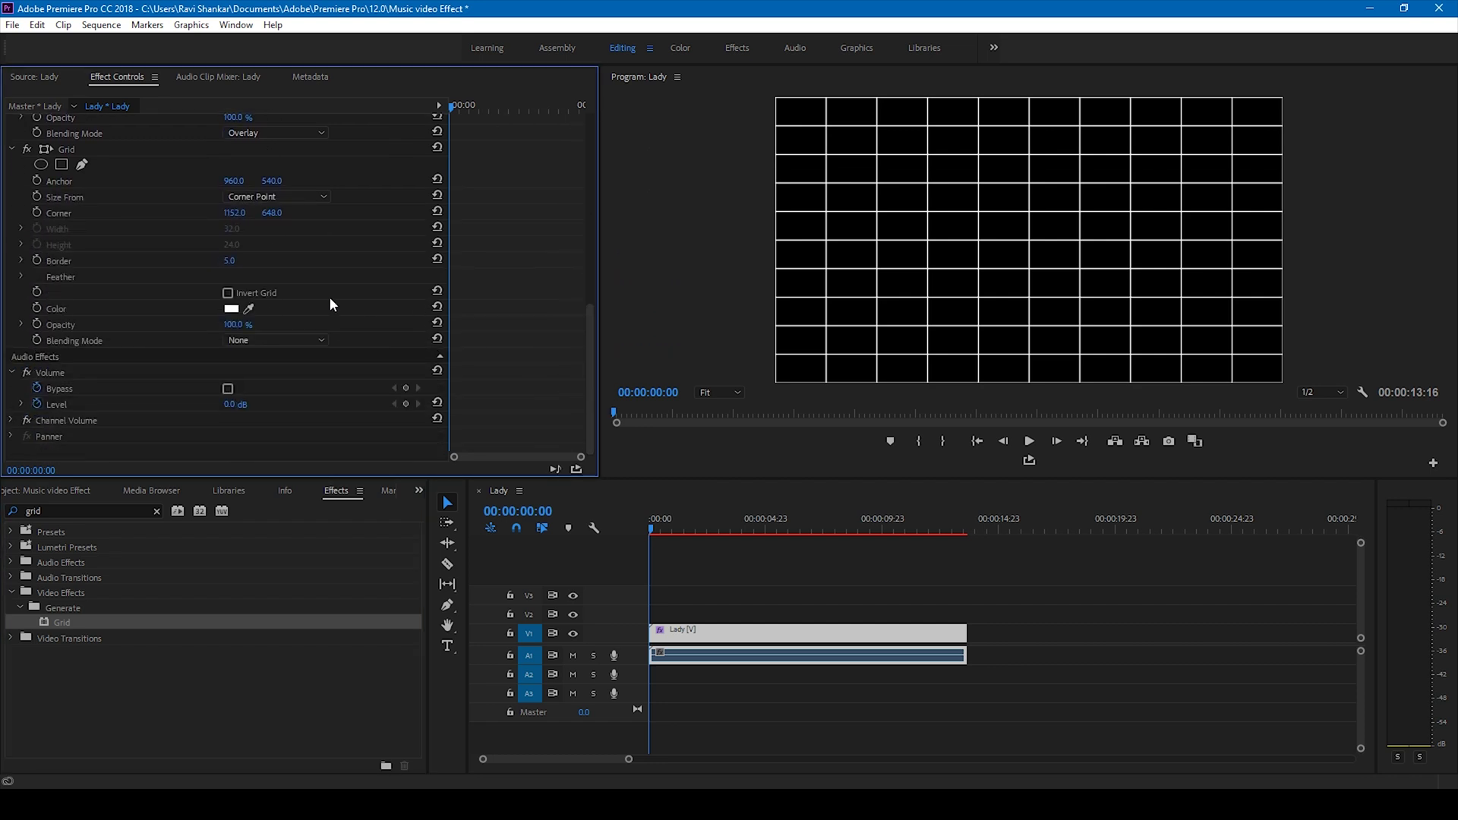
click(670, 637)
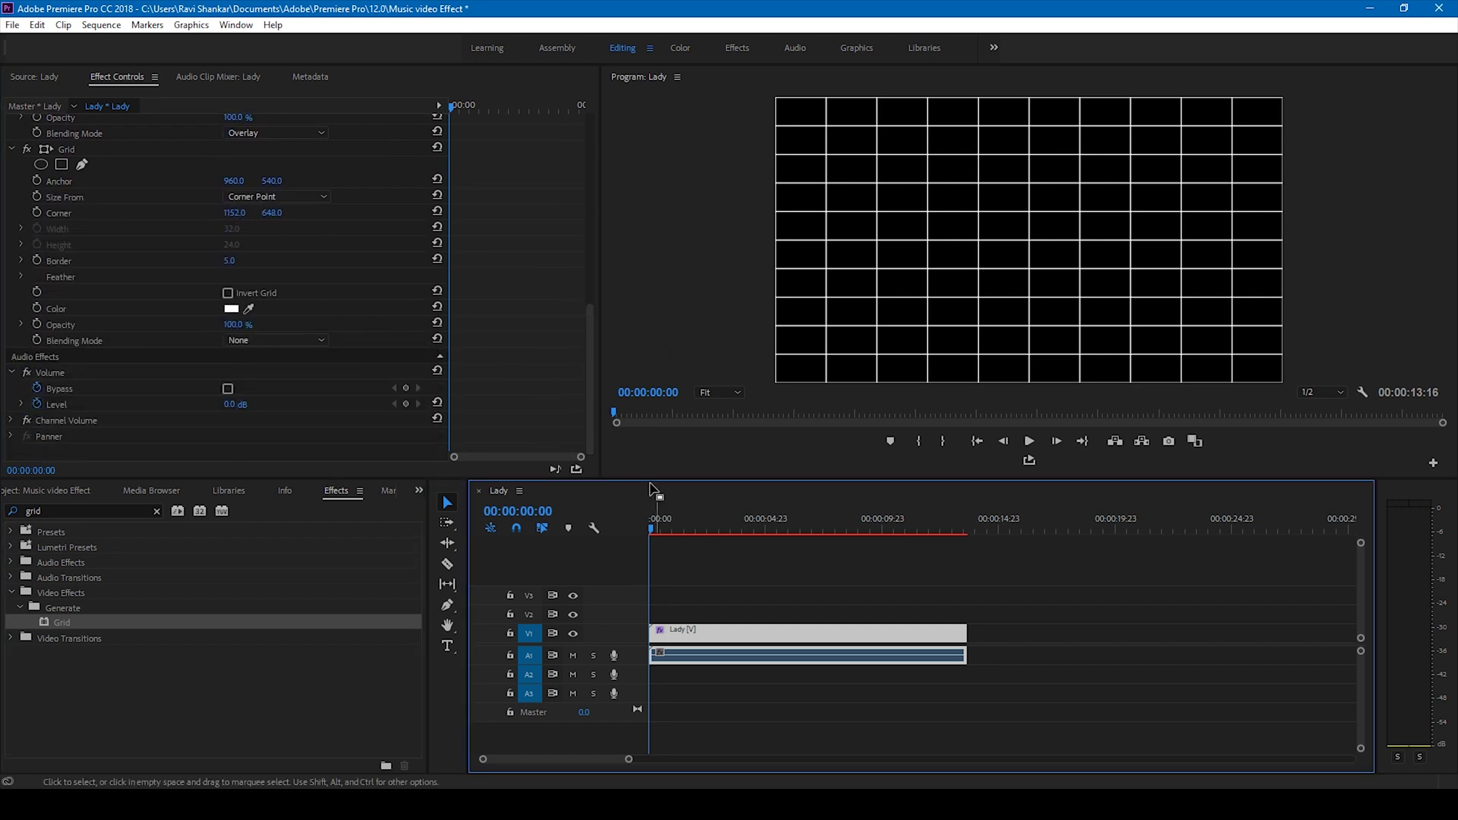
scroll(160, 258, up, 2)
scroll(160, 258, up, 1)
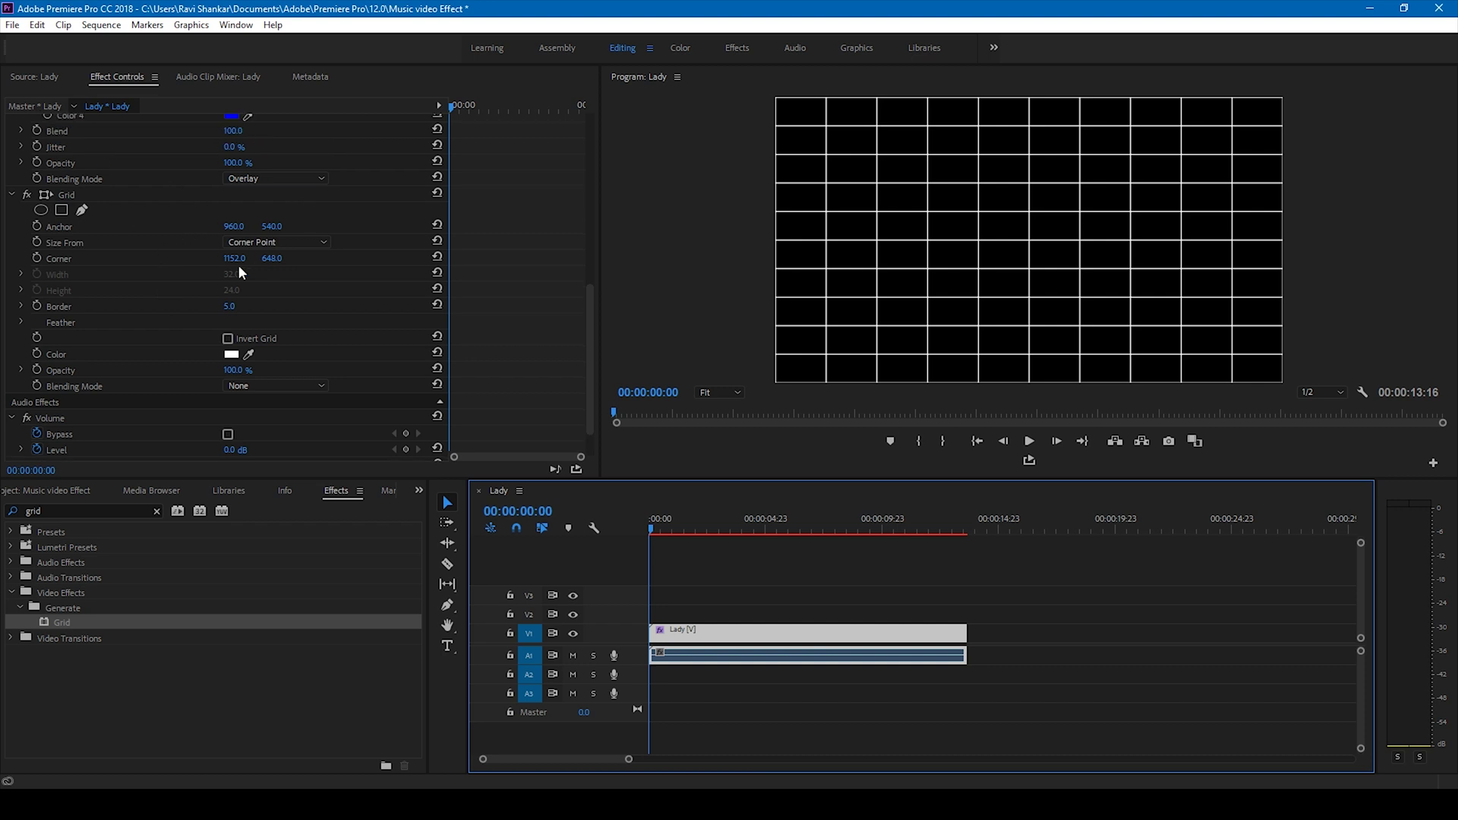
click(272, 259)
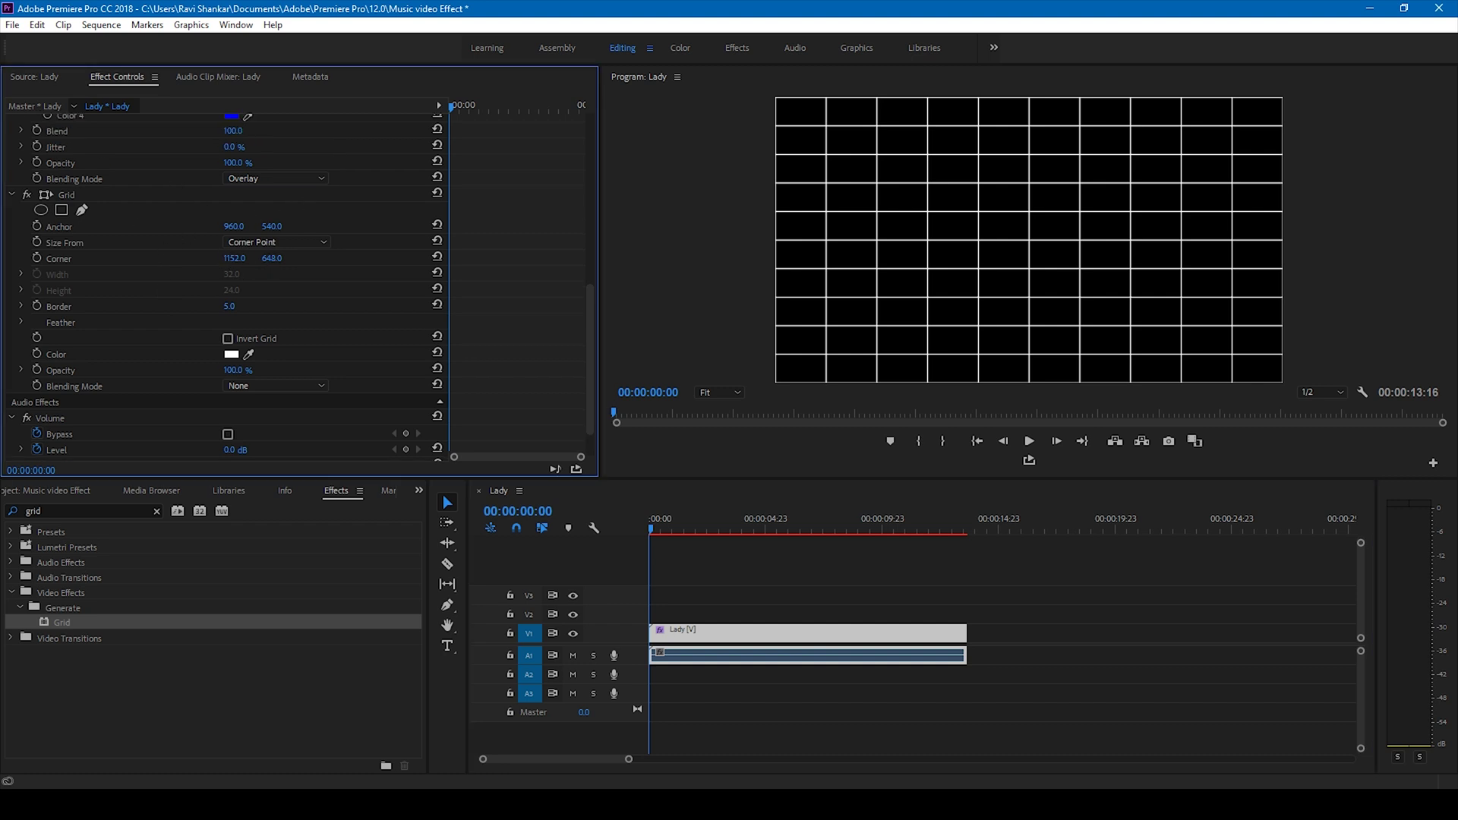
drag(272, 259, 641, 259)
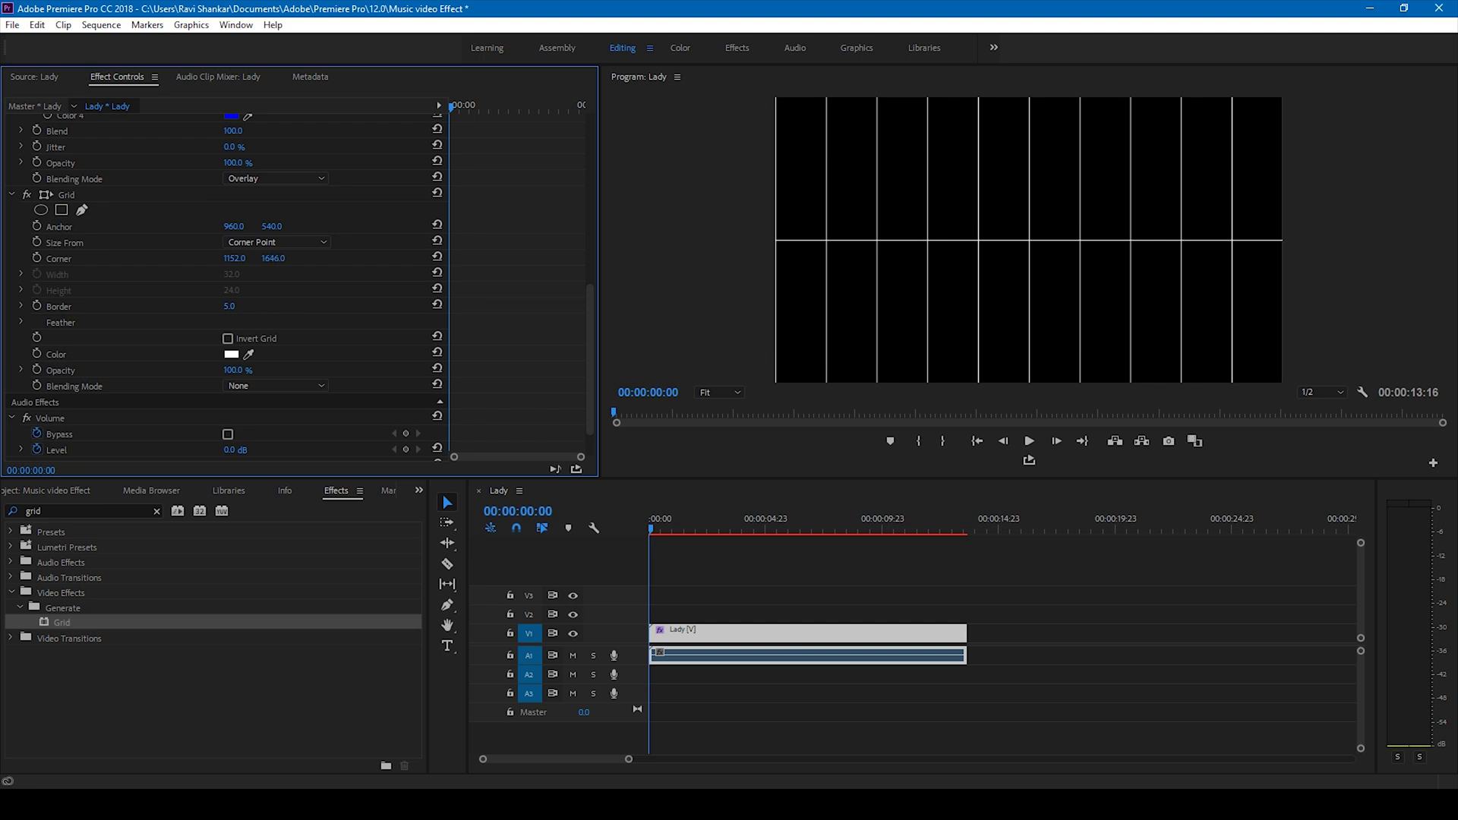
drag(655, 259, 849, 259)
drag(276, 258, 218, 261)
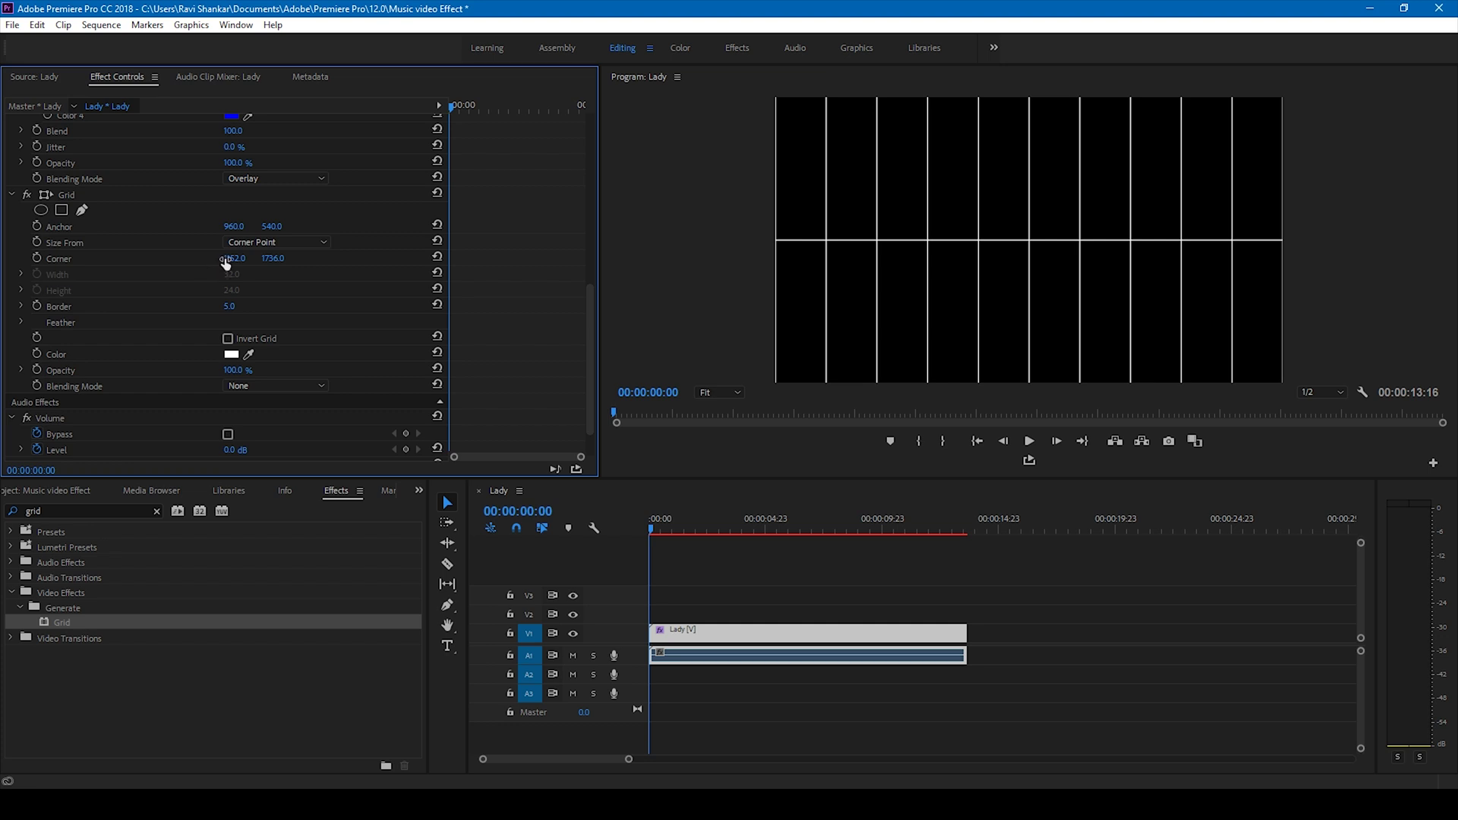
drag(227, 264, 119, 264)
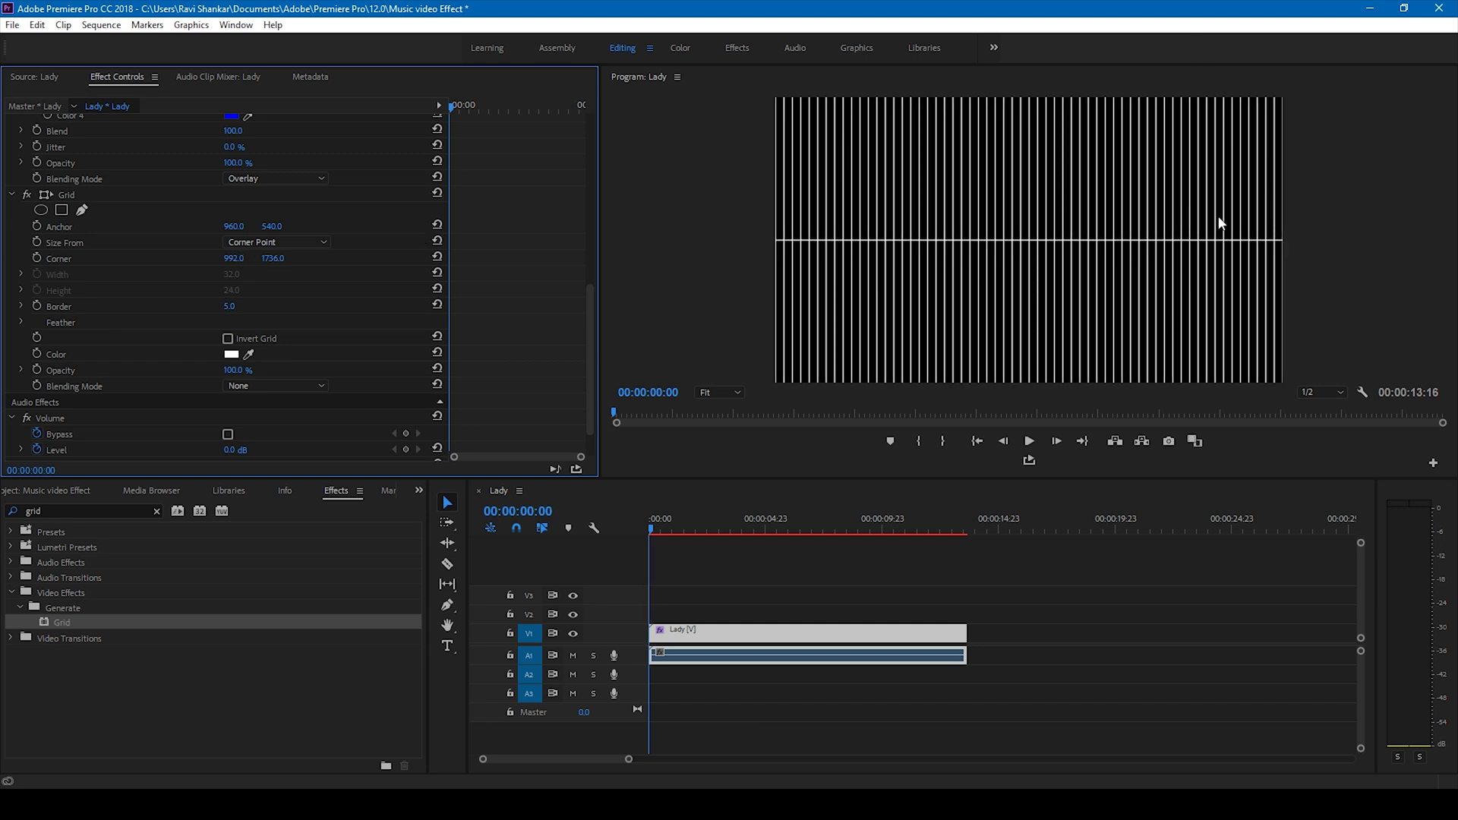
Step: Set the Grid Anchor Y to 1098.0 and Corner to 982.0, 2321.0, removing the horizontal line
drag(284, 259, 304, 259)
mouse_move(273, 260)
mouse_down()
mouse_move(296, 226)
mouse_move(271, 226)
mouse_move(369, 226)
mouse_move(279, 258)
mouse_move(298, 258)
mouse_move(278, 227)
mouse_move(290, 227)
mouse_move(277, 227)
mouse_move(286, 258)
mouse_move(279, 226)
mouse_move(256, 240)
mouse_up()
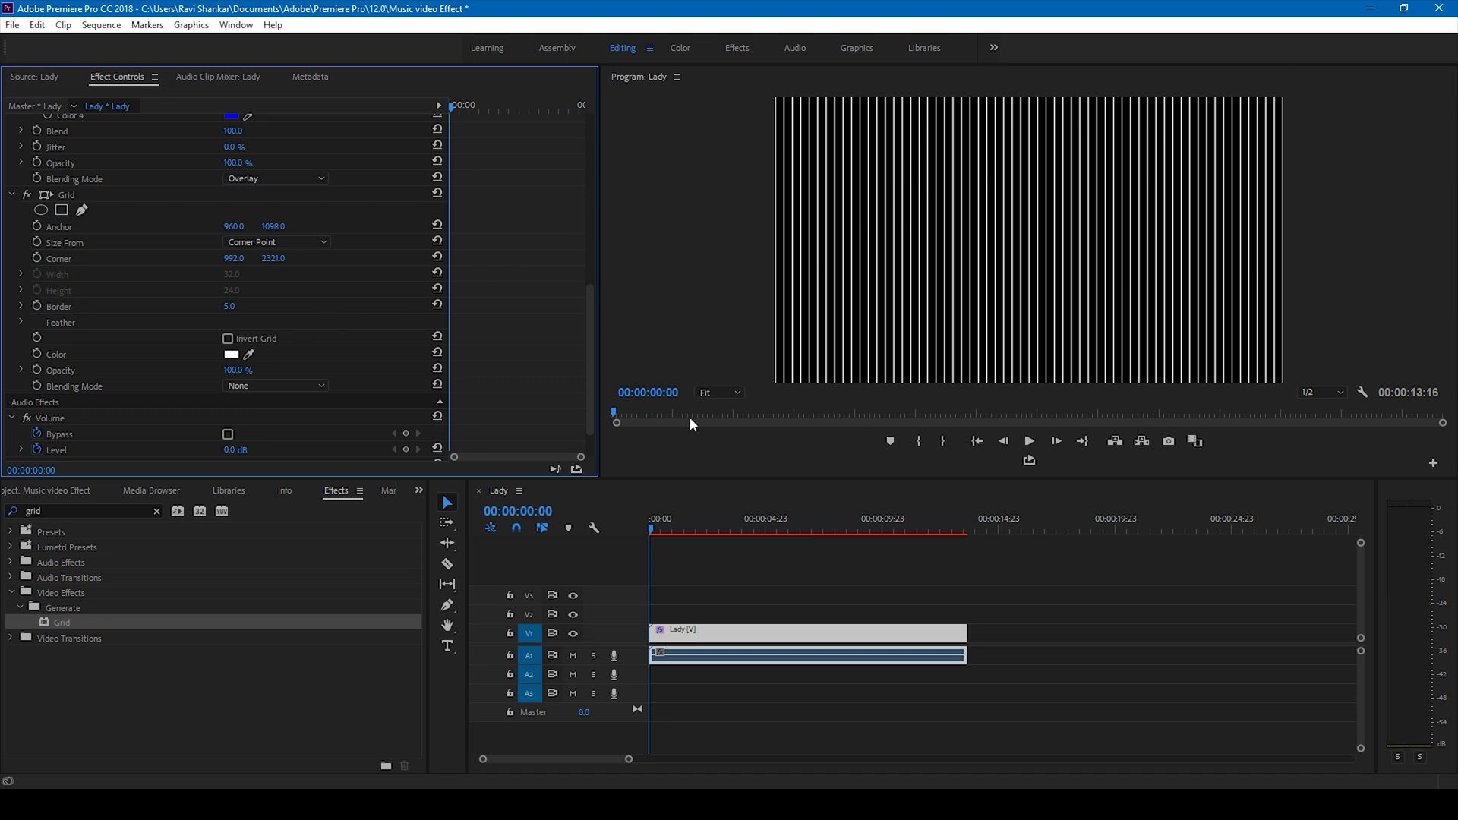
drag(228, 260, 220, 260)
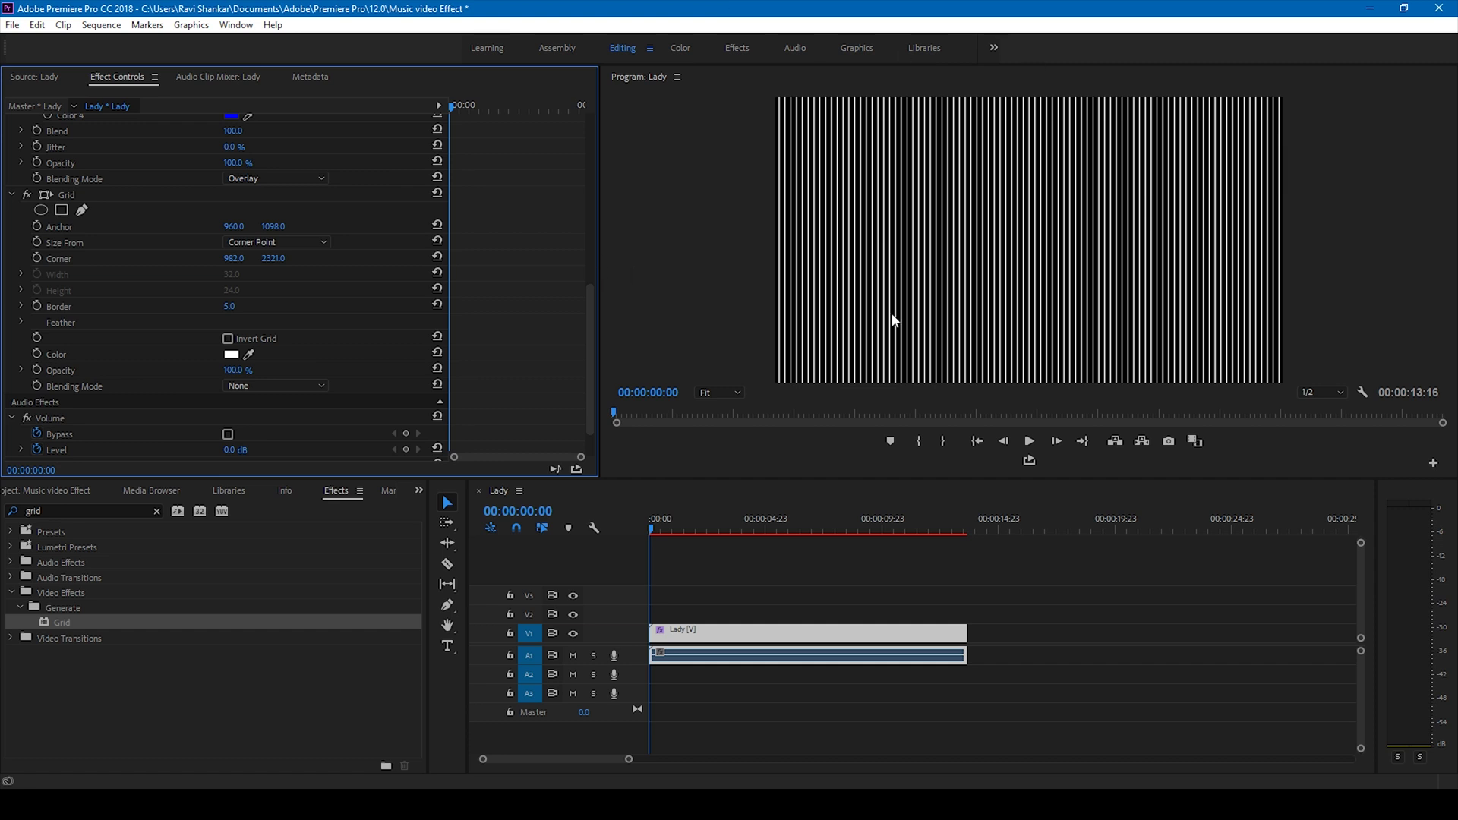
Step: Blend the Grid as Color Dodge at 20% opacity and play the sequence to preview it
click(242, 387)
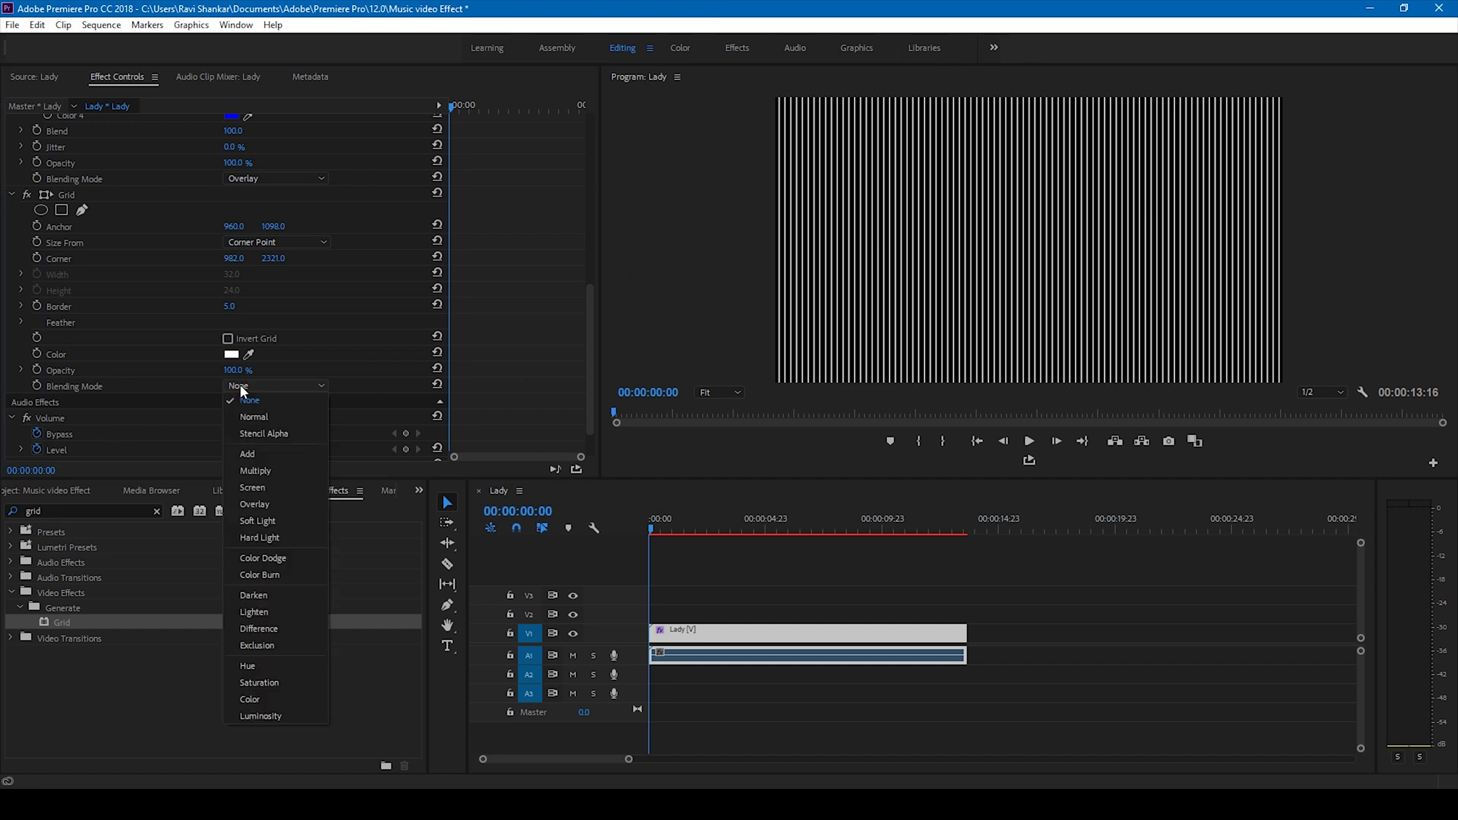
click(262, 558)
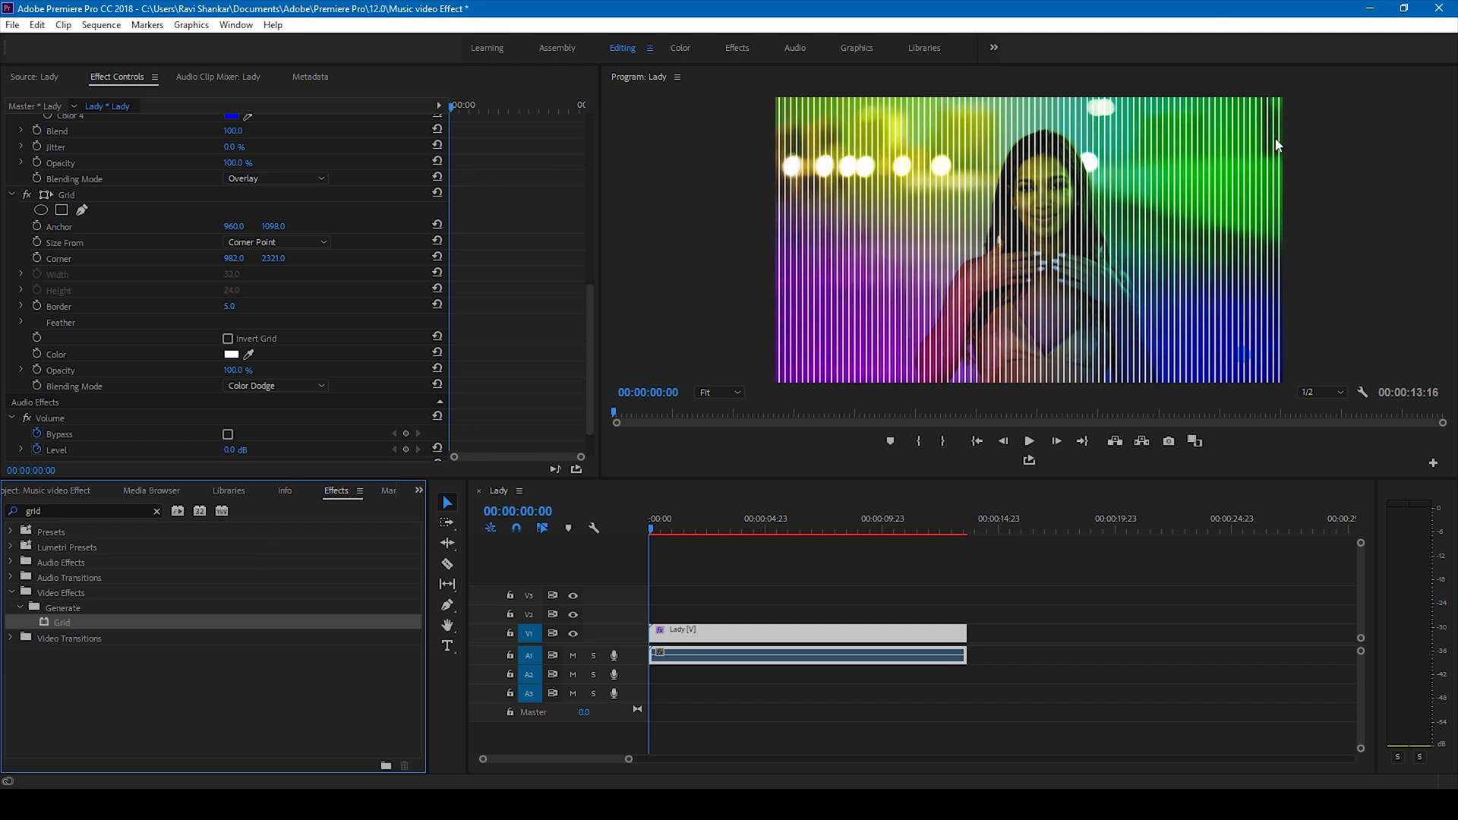
click(235, 372)
text(20)
key(Return)
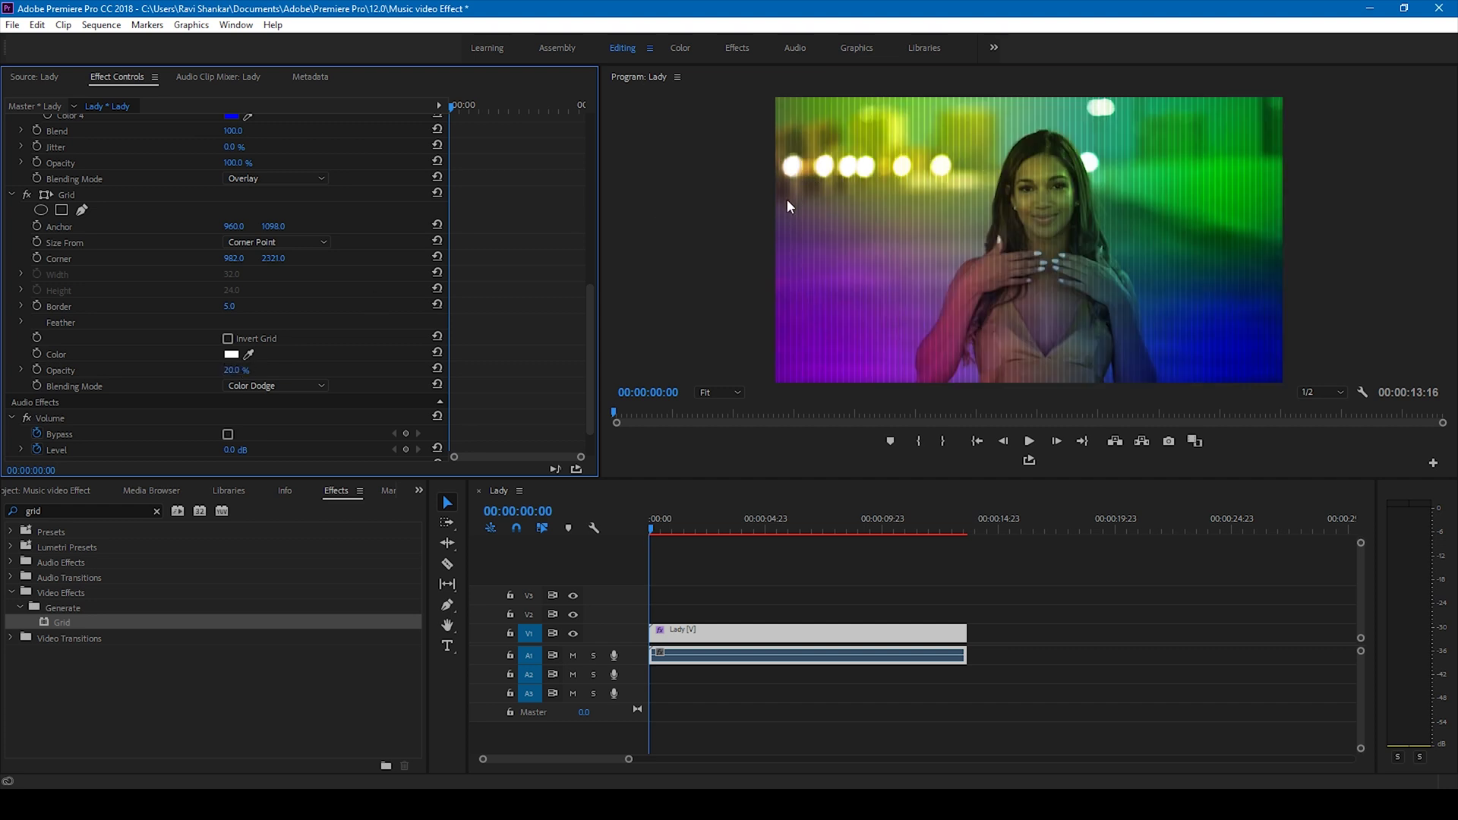
key(space)
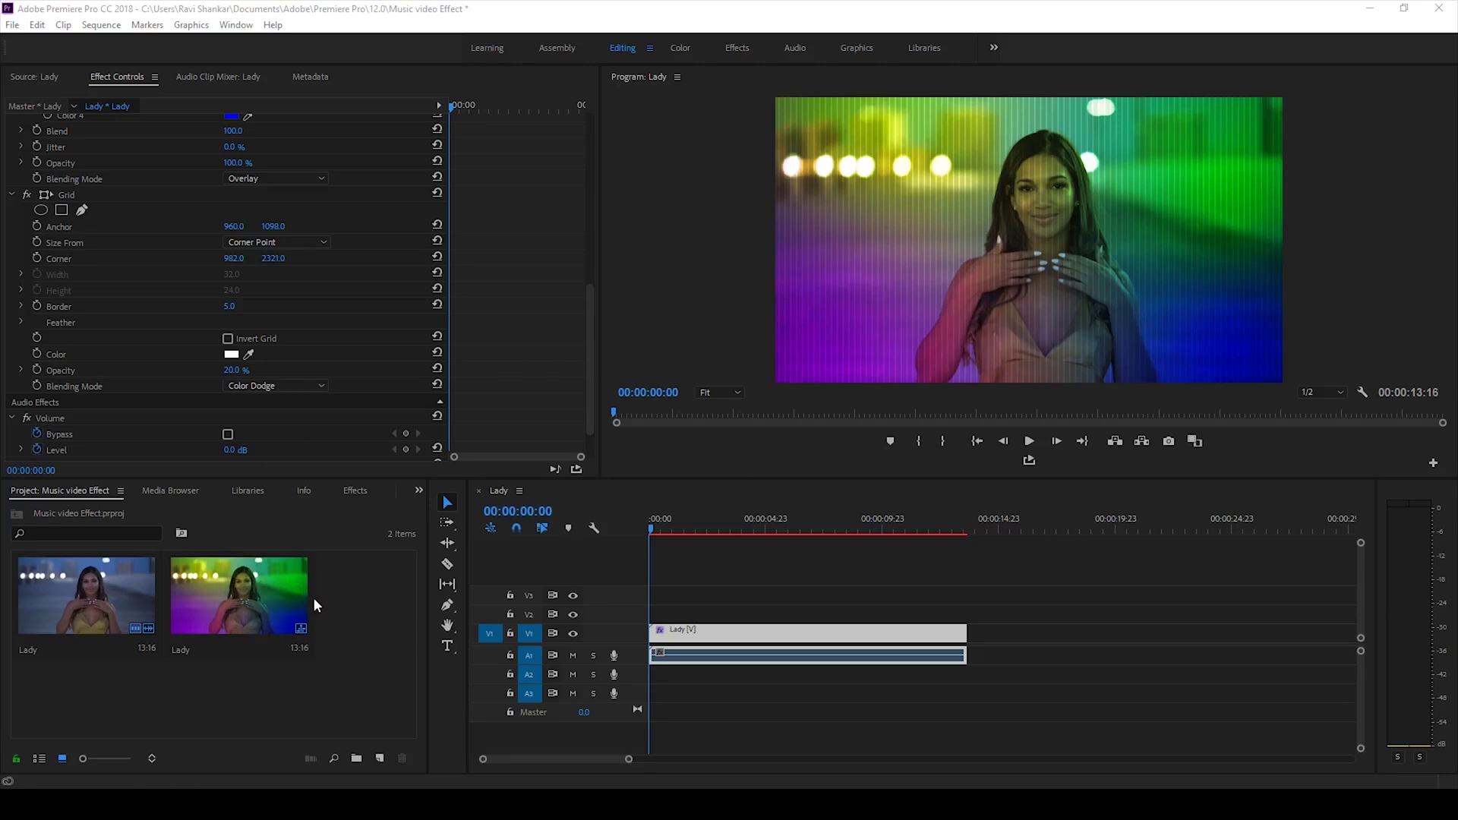
click(101, 25)
Step: Create a legacy title named 'Bars' and draw a horizontal line across its middle
mouse_move(15, 42)
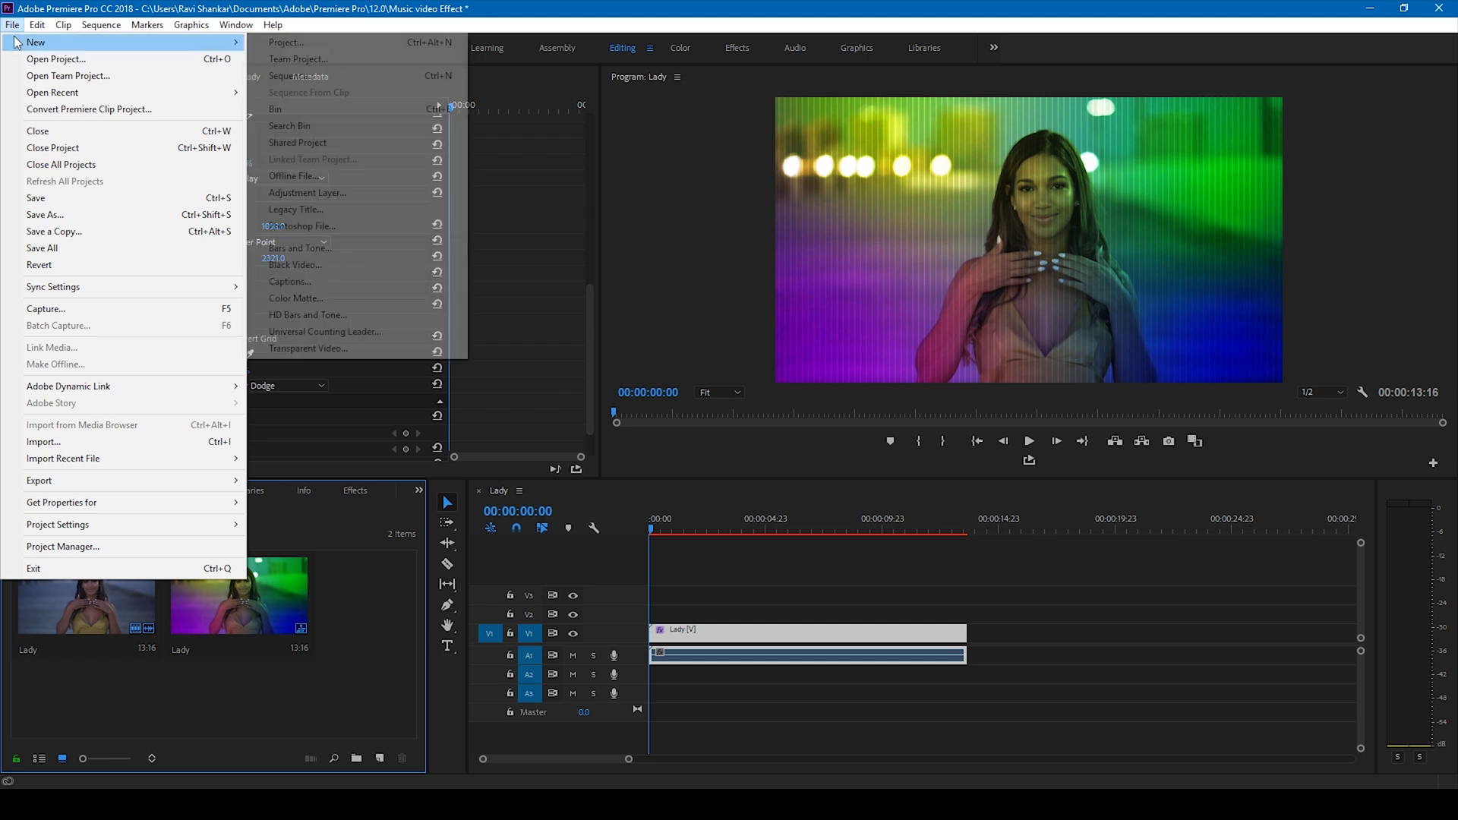
click(297, 210)
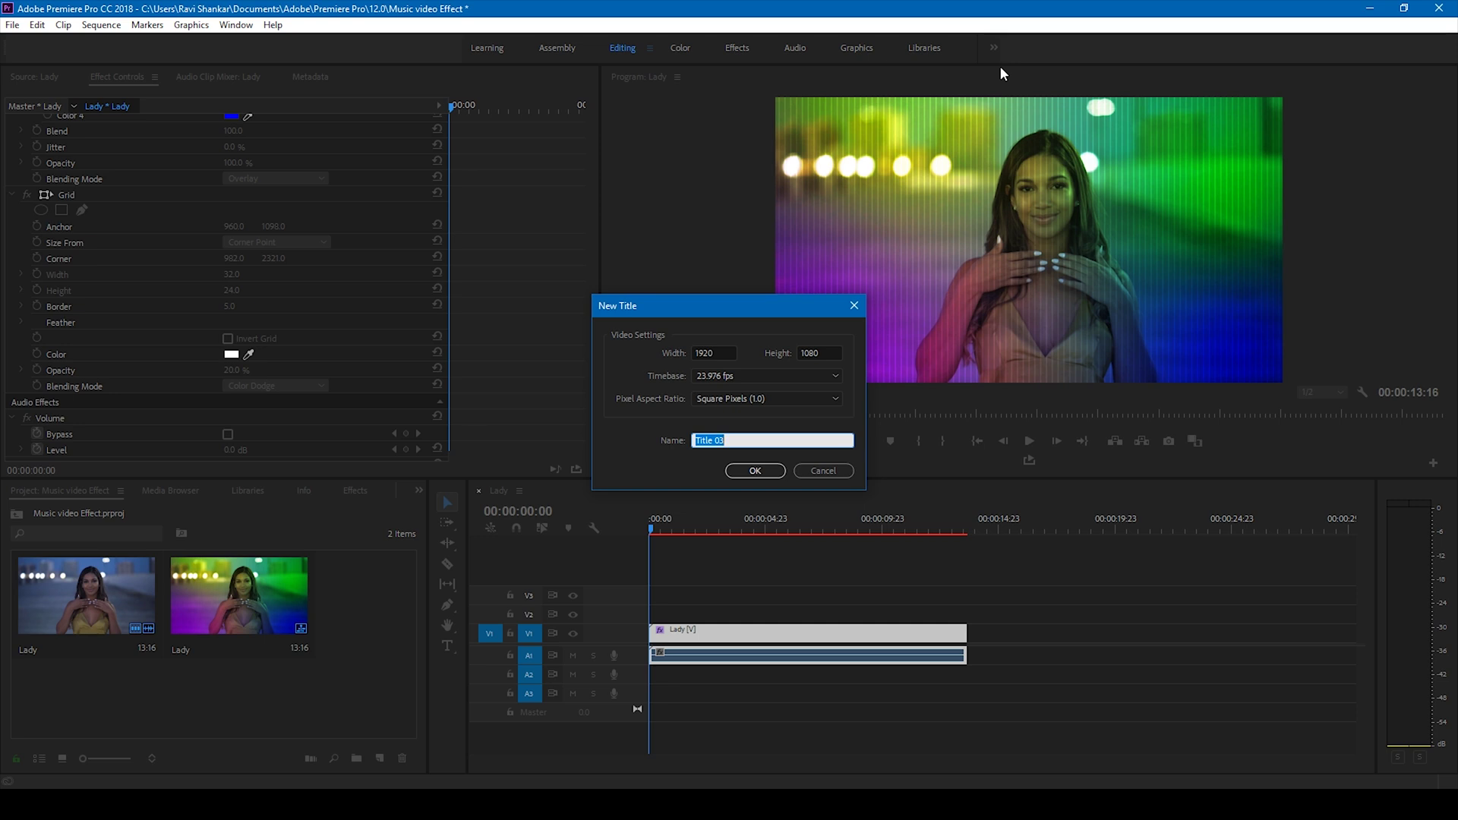
text(Bars)
click(752, 470)
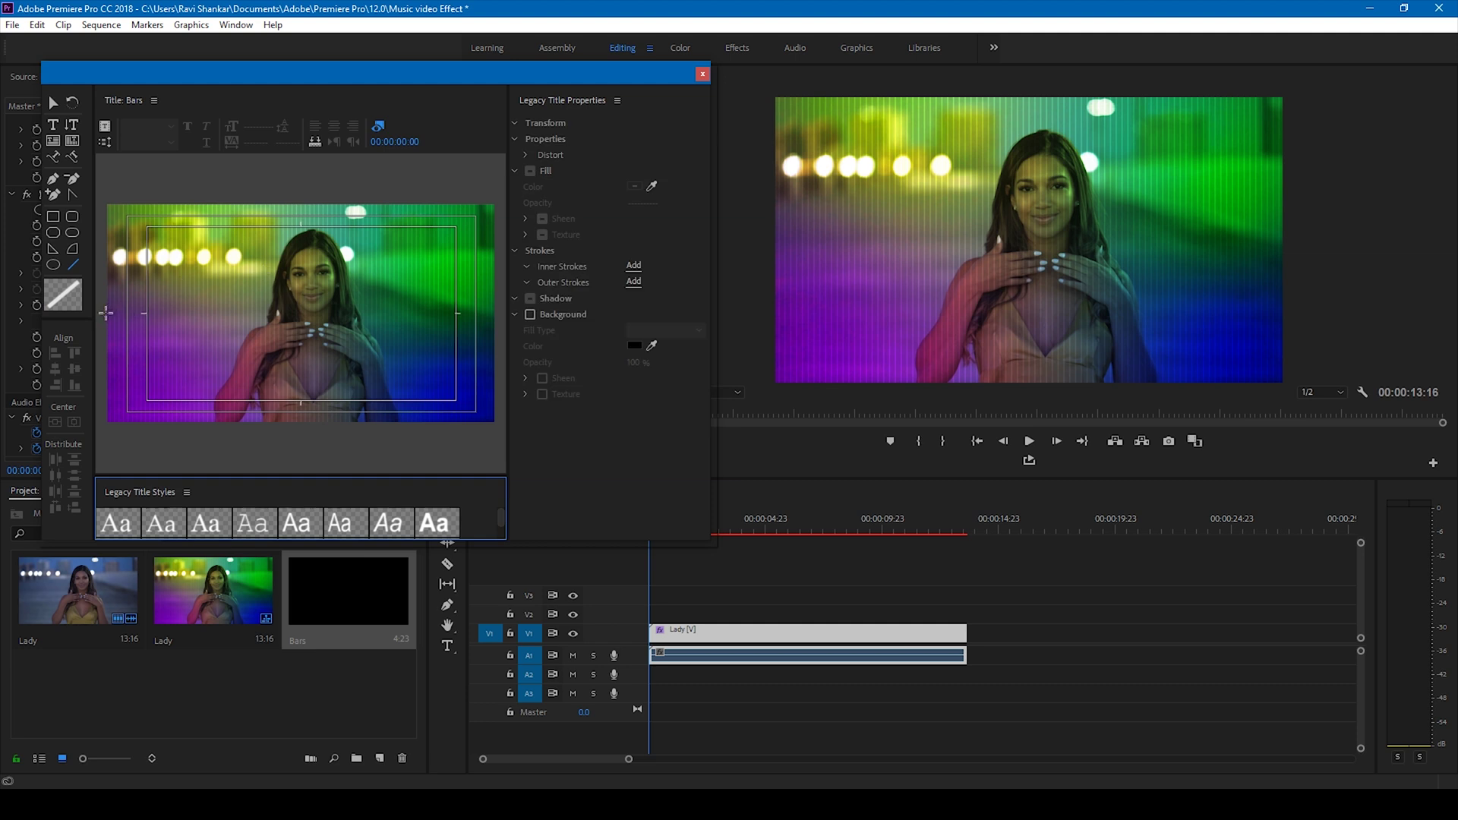
drag(106, 313, 494, 312)
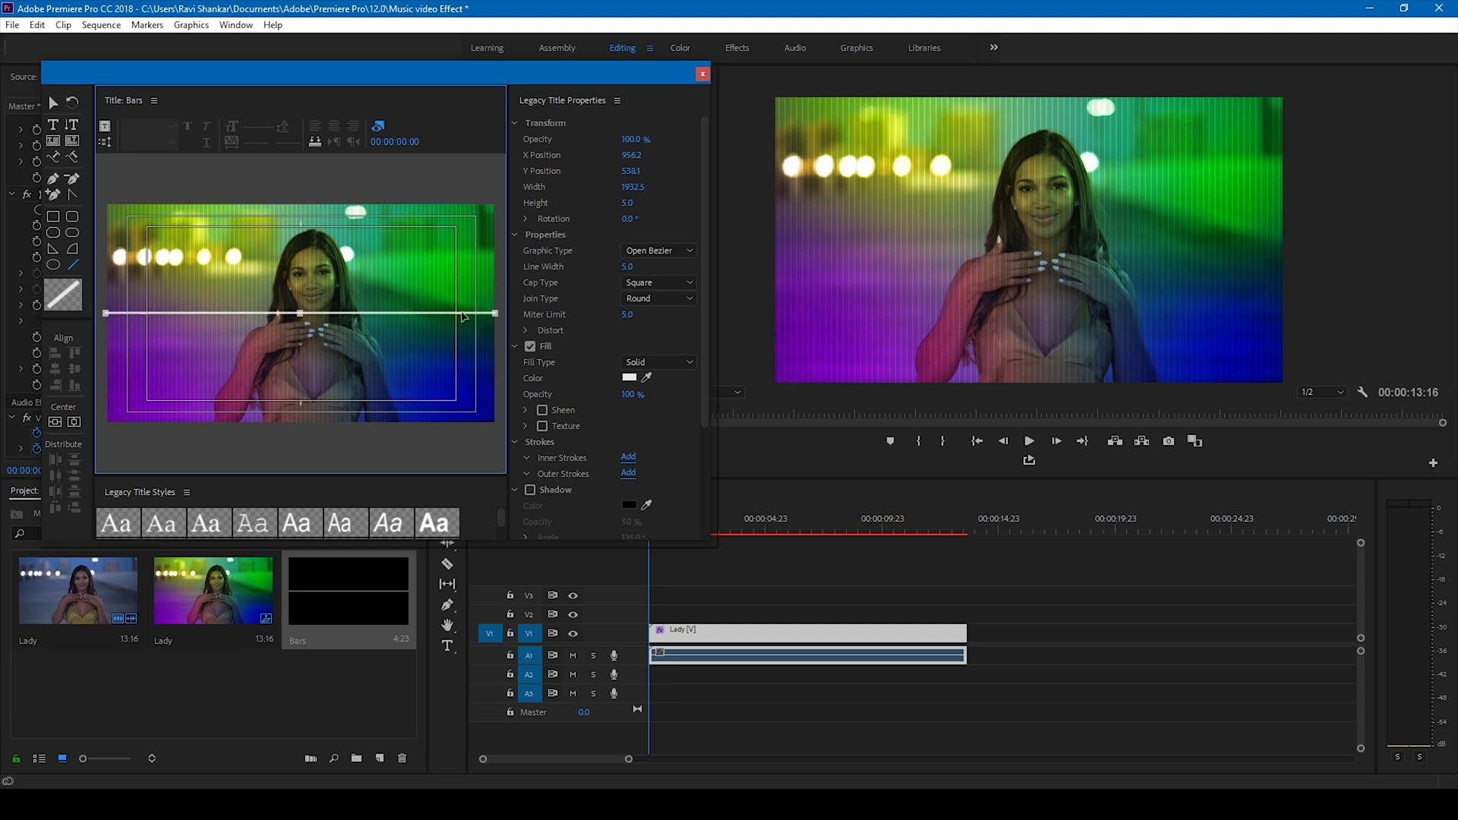
Step: Turn on the line's shadow with 100% opacity, spread 100 and size 10
scroll(705, 307, down, 3)
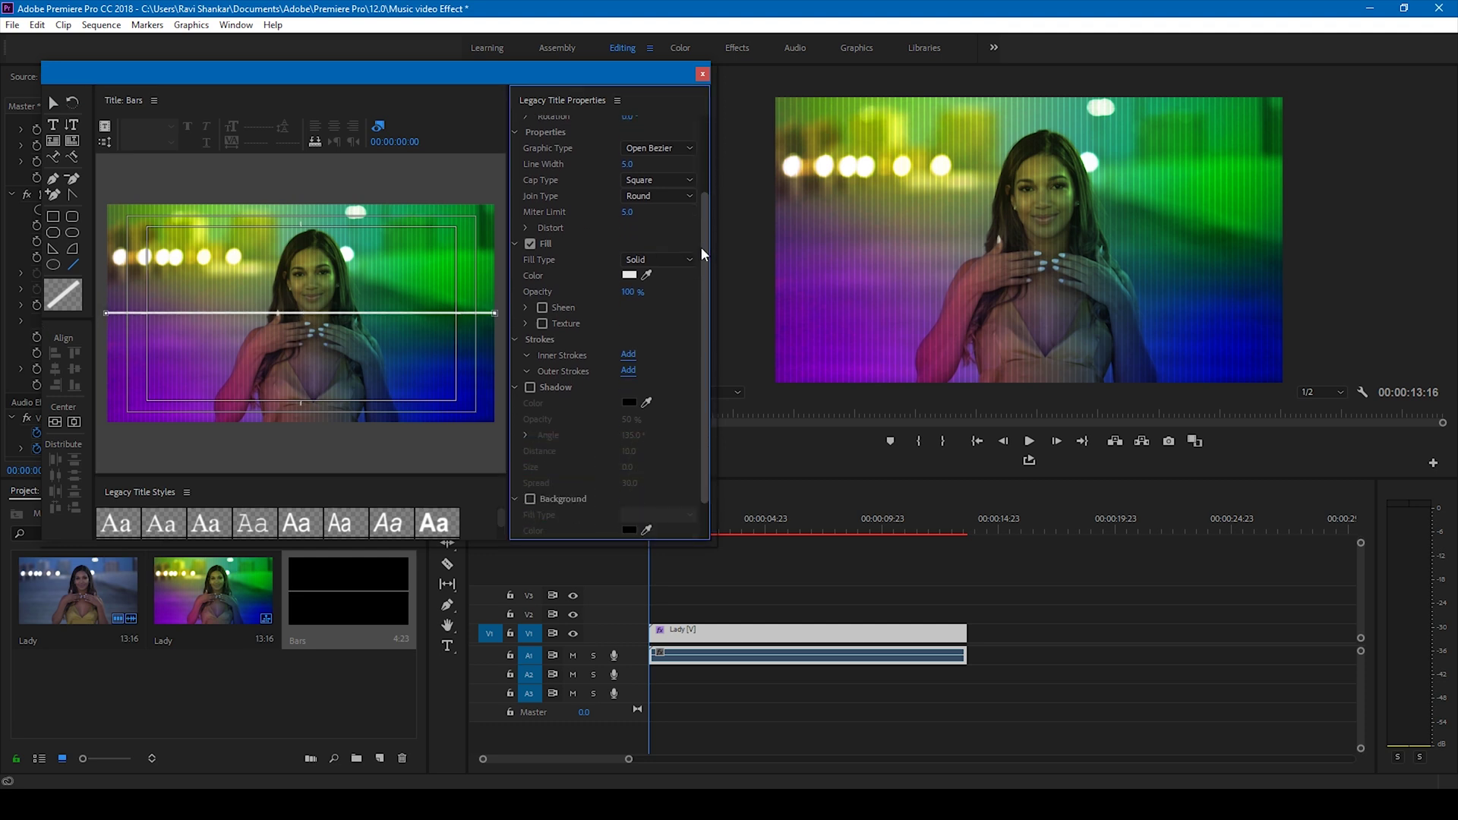
click(530, 339)
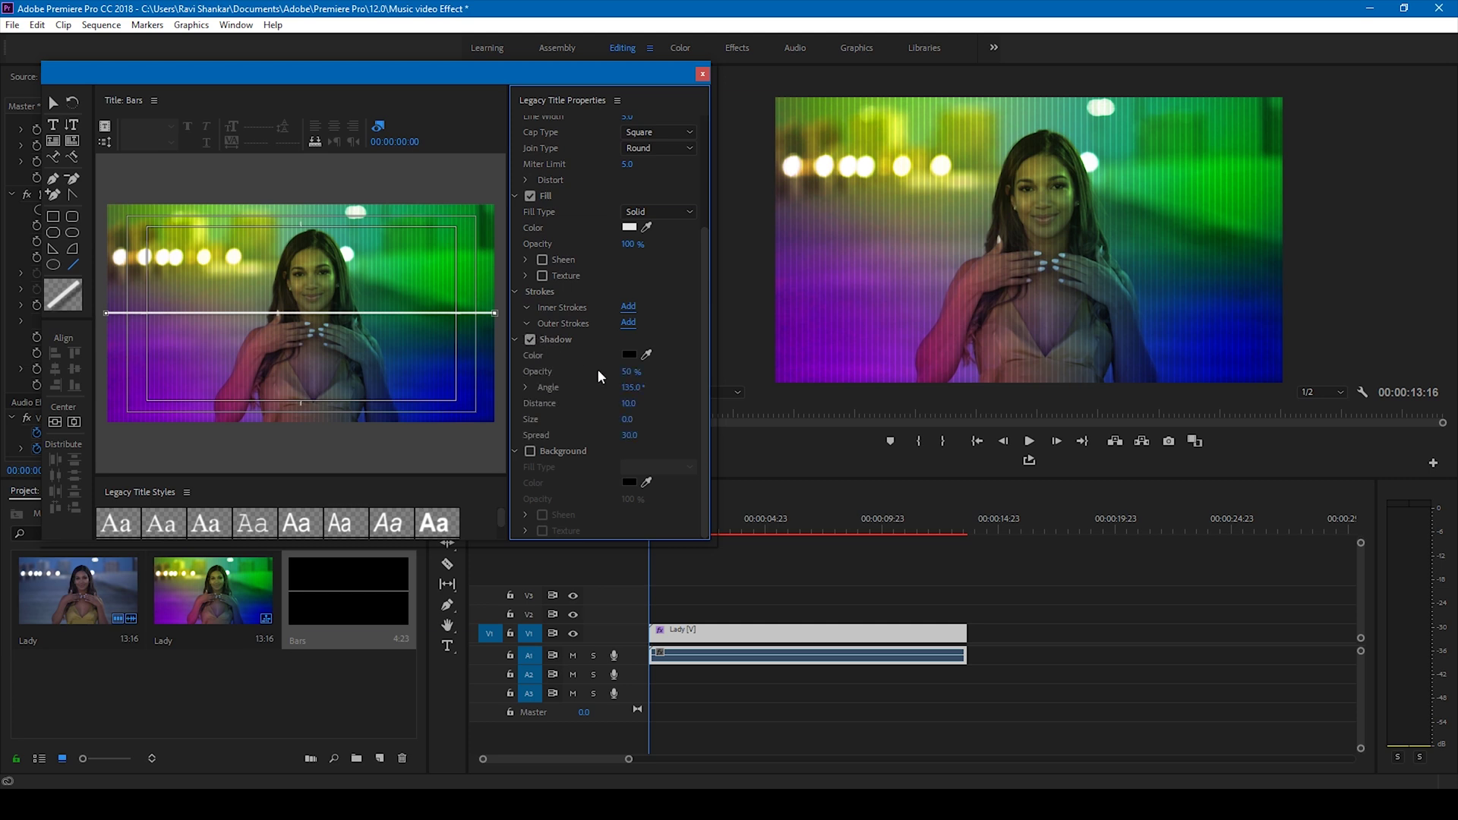
drag(633, 373, 670, 372)
drag(630, 435, 683, 435)
drag(629, 419, 634, 420)
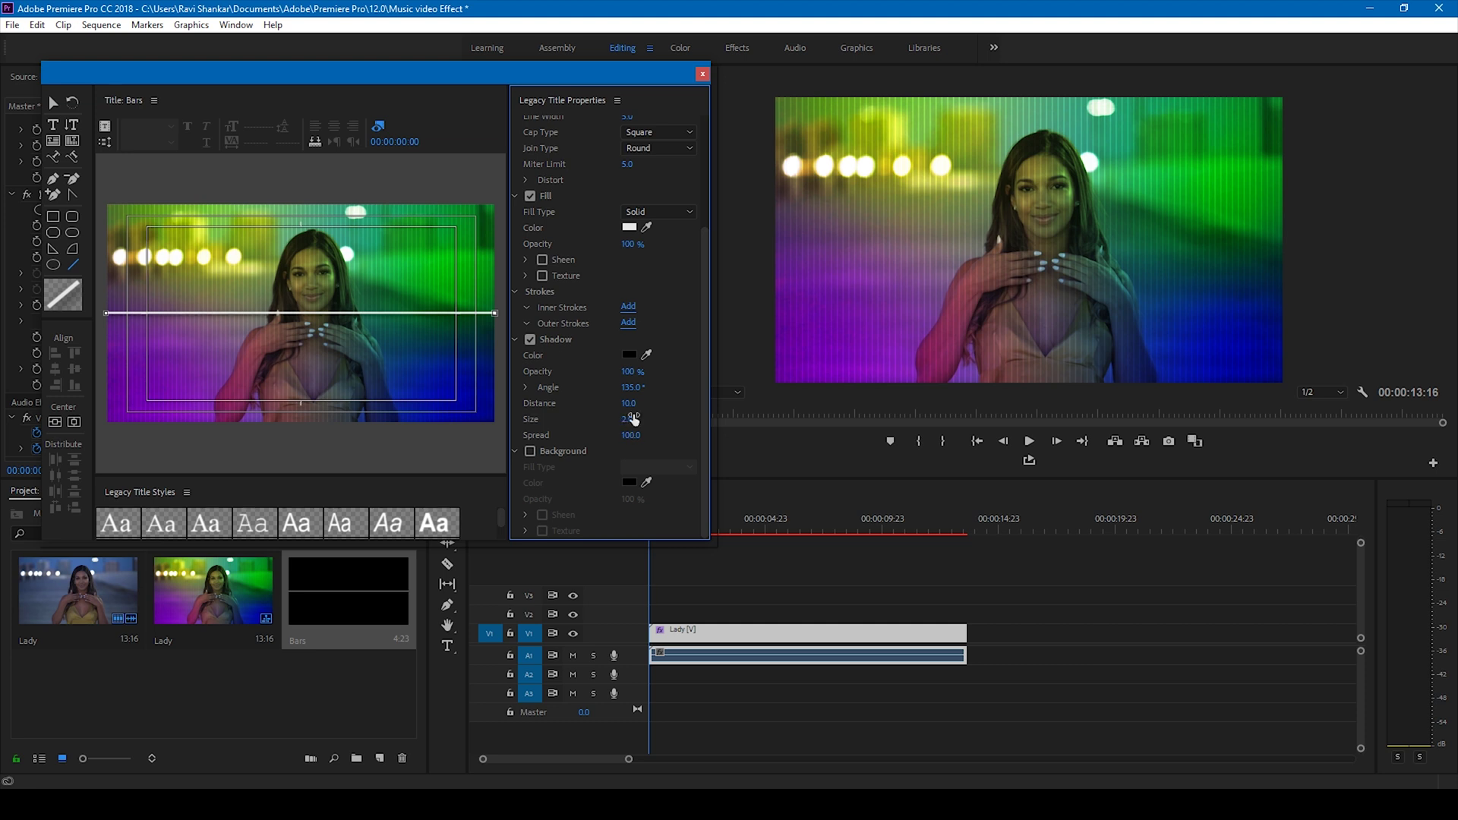
click(630, 419)
text(10)
key(Return)
Step: Make the shadow colour white and close the title editor
click(628, 355)
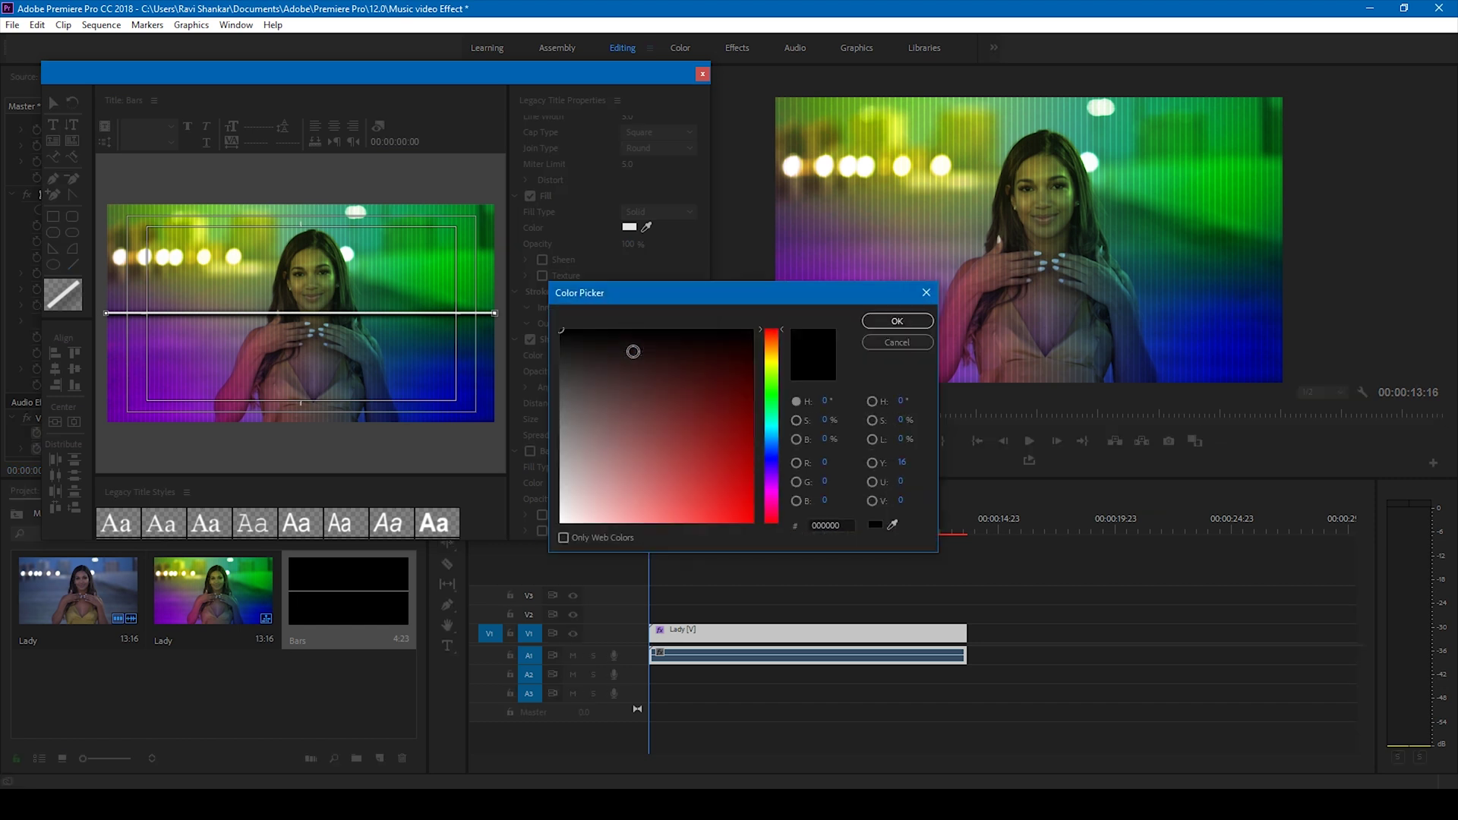
click(896, 321)
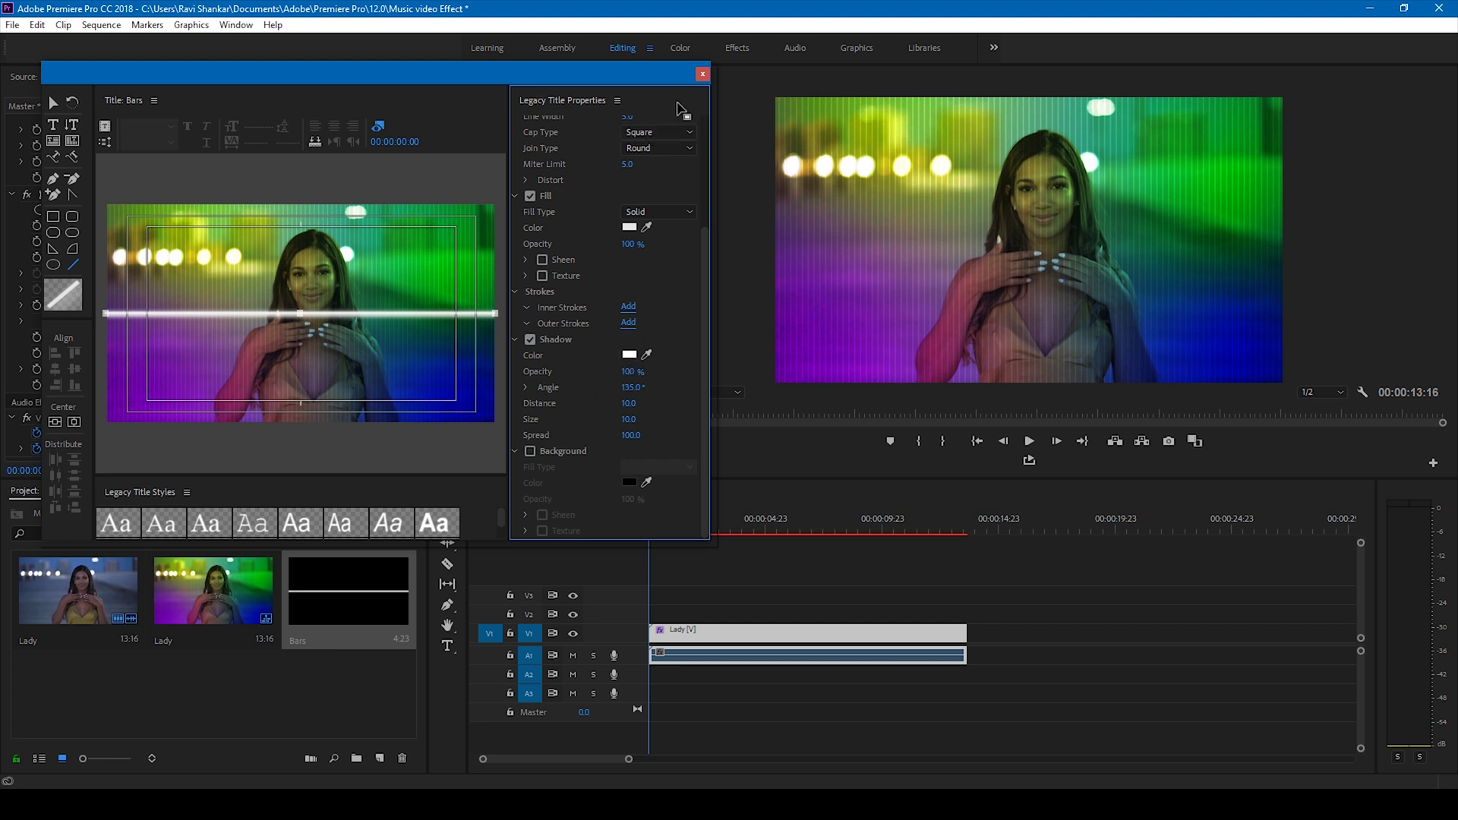
click(704, 75)
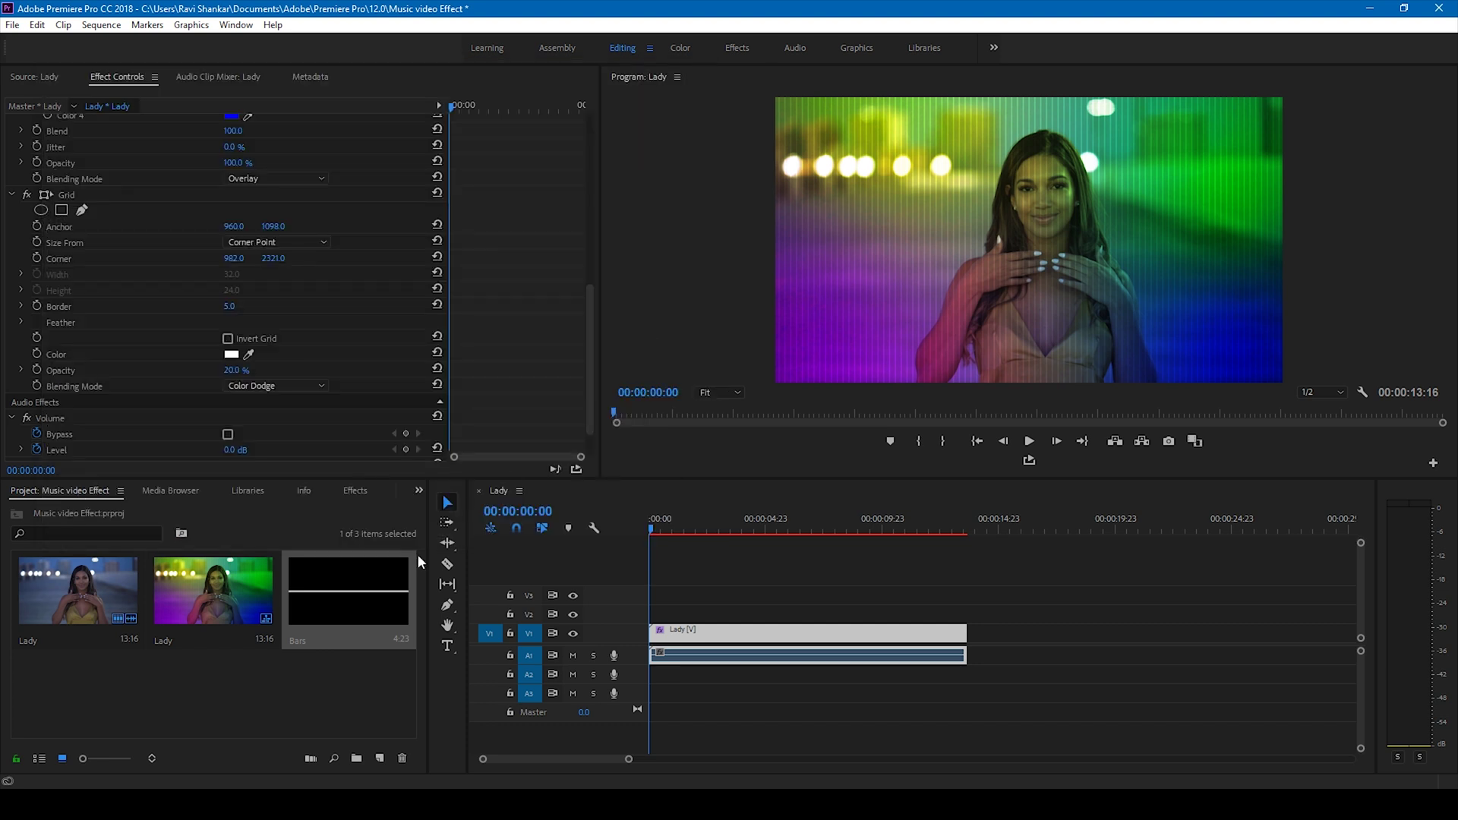
Step: Place Bars on V2 above Lady and set it to Overlay blending at 79% opacity
drag(343, 590, 967, 616)
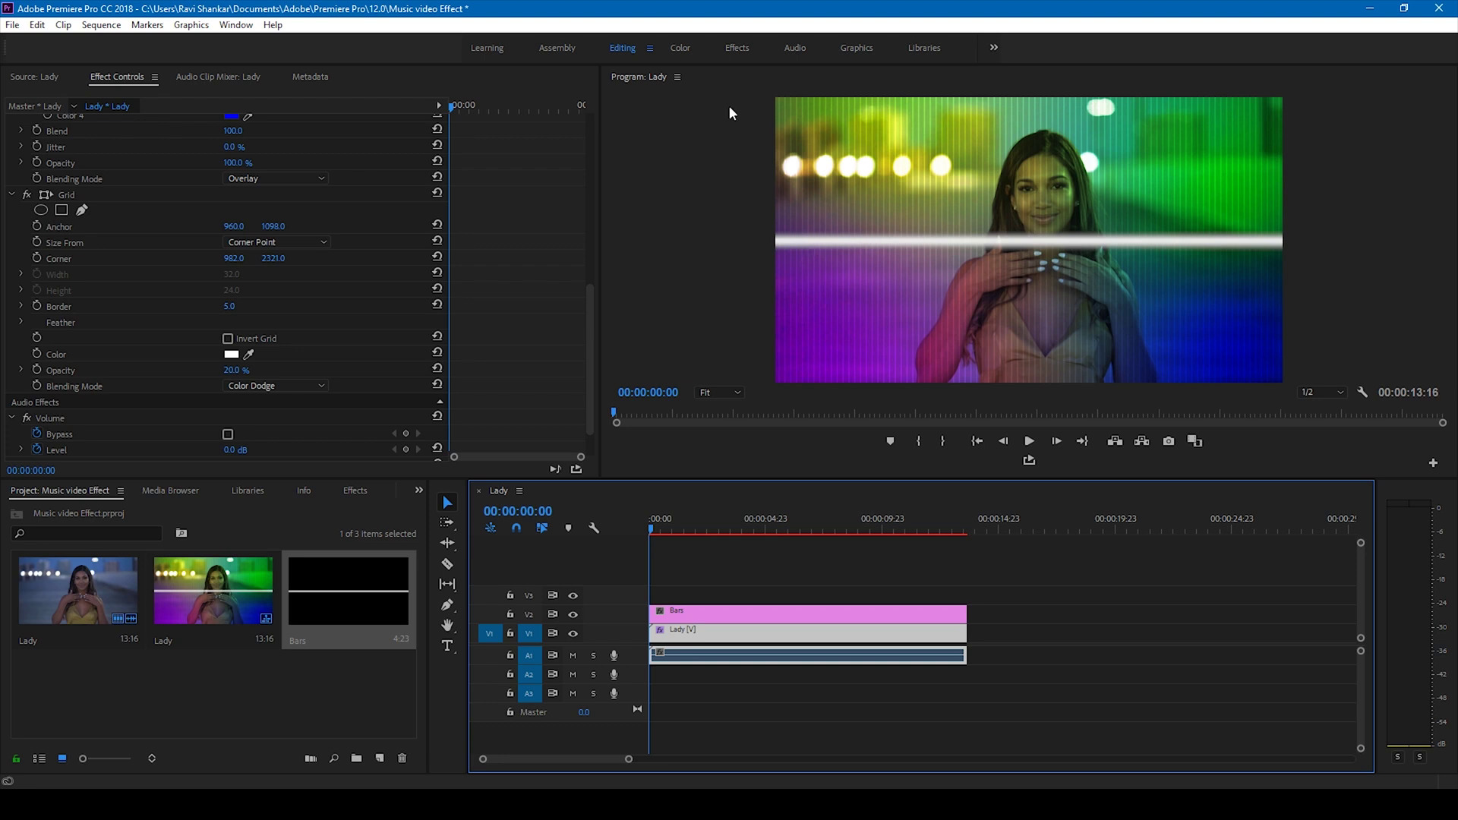
click(681, 613)
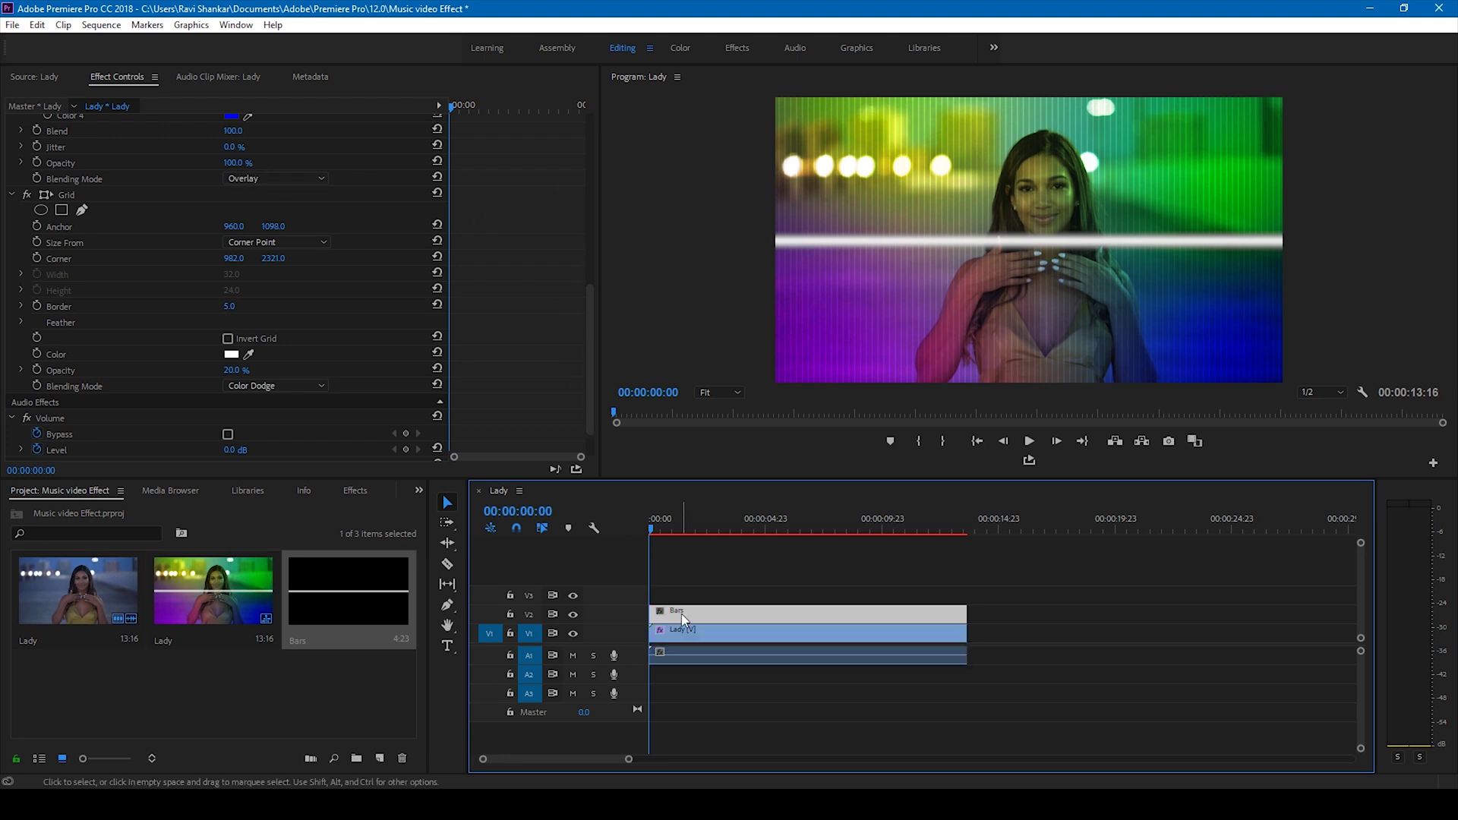
click(244, 314)
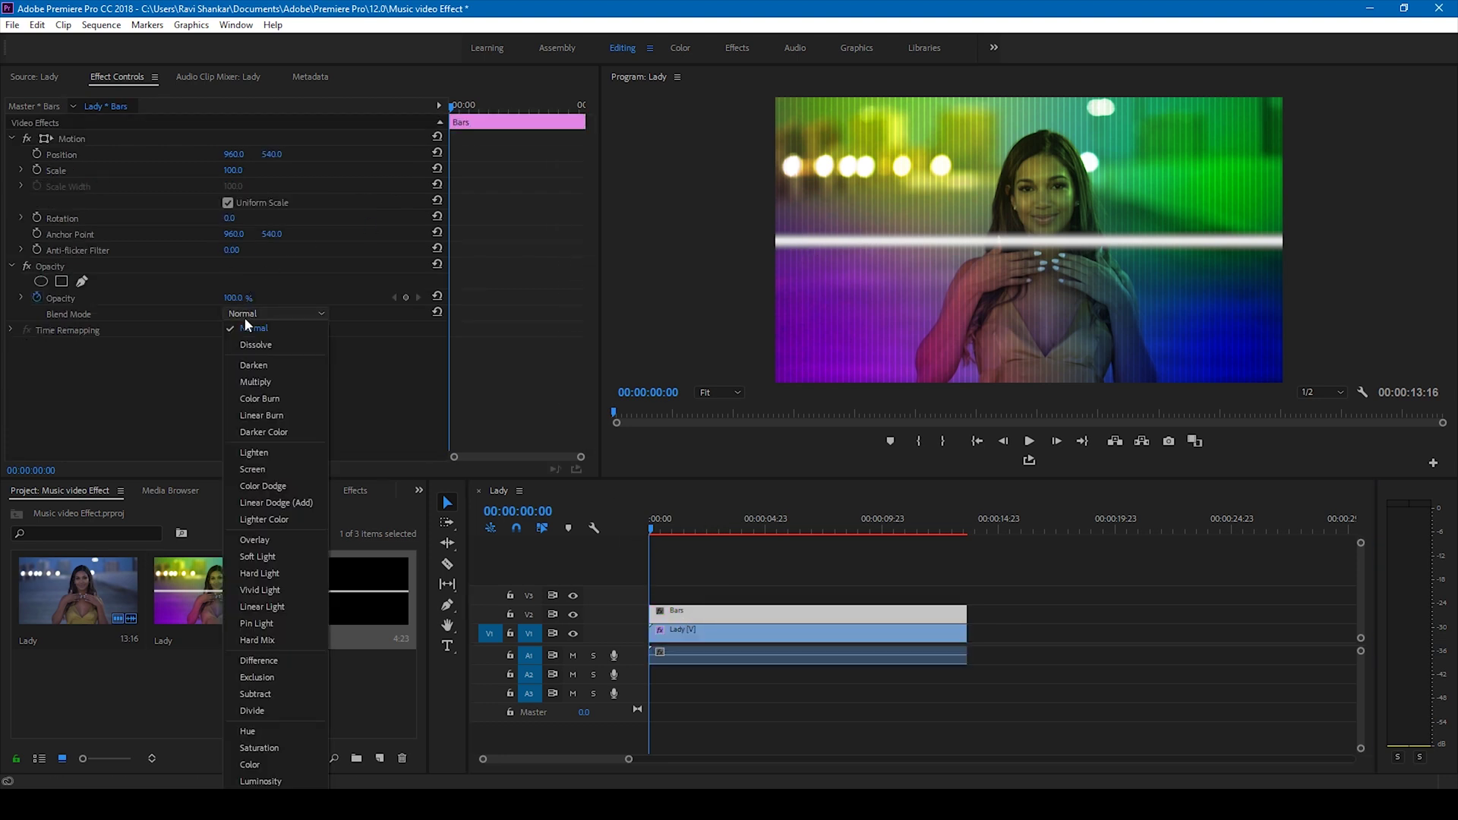
click(252, 540)
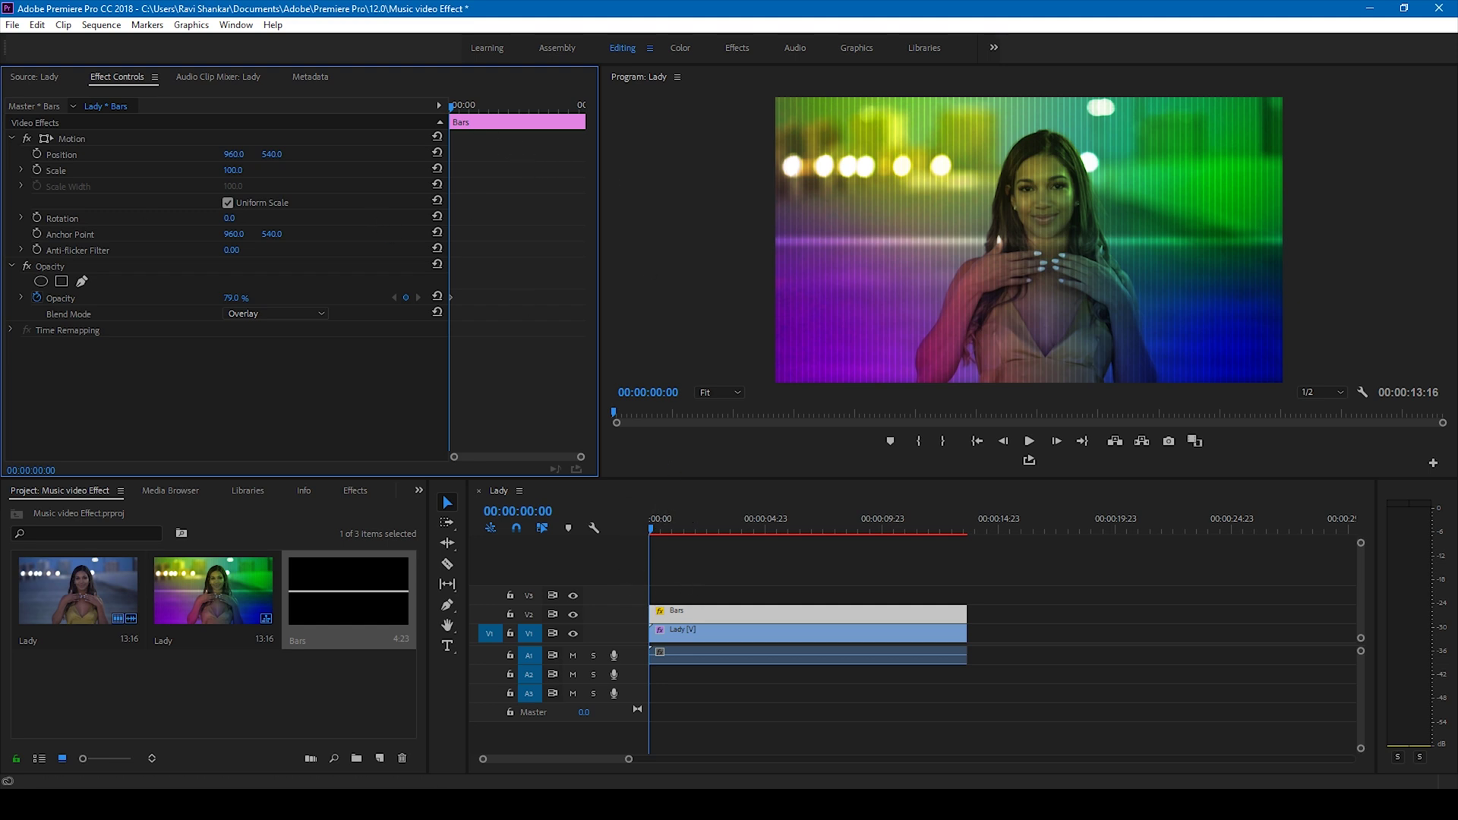
Step: Keyframe the Bars line's Position from 960, 540 at the start to 960, -25 at 13:14
click(37, 154)
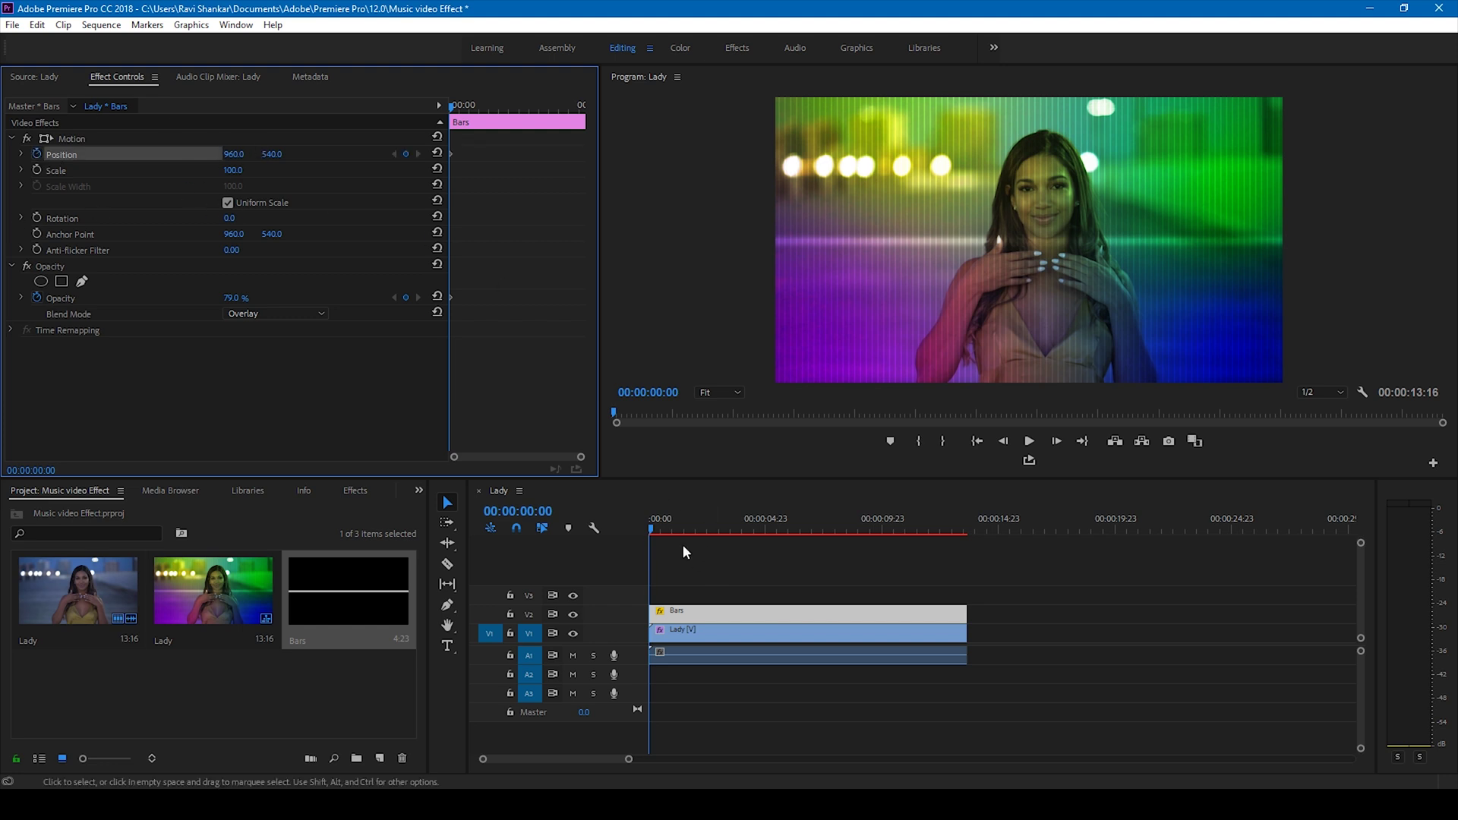
drag(653, 525, 968, 529)
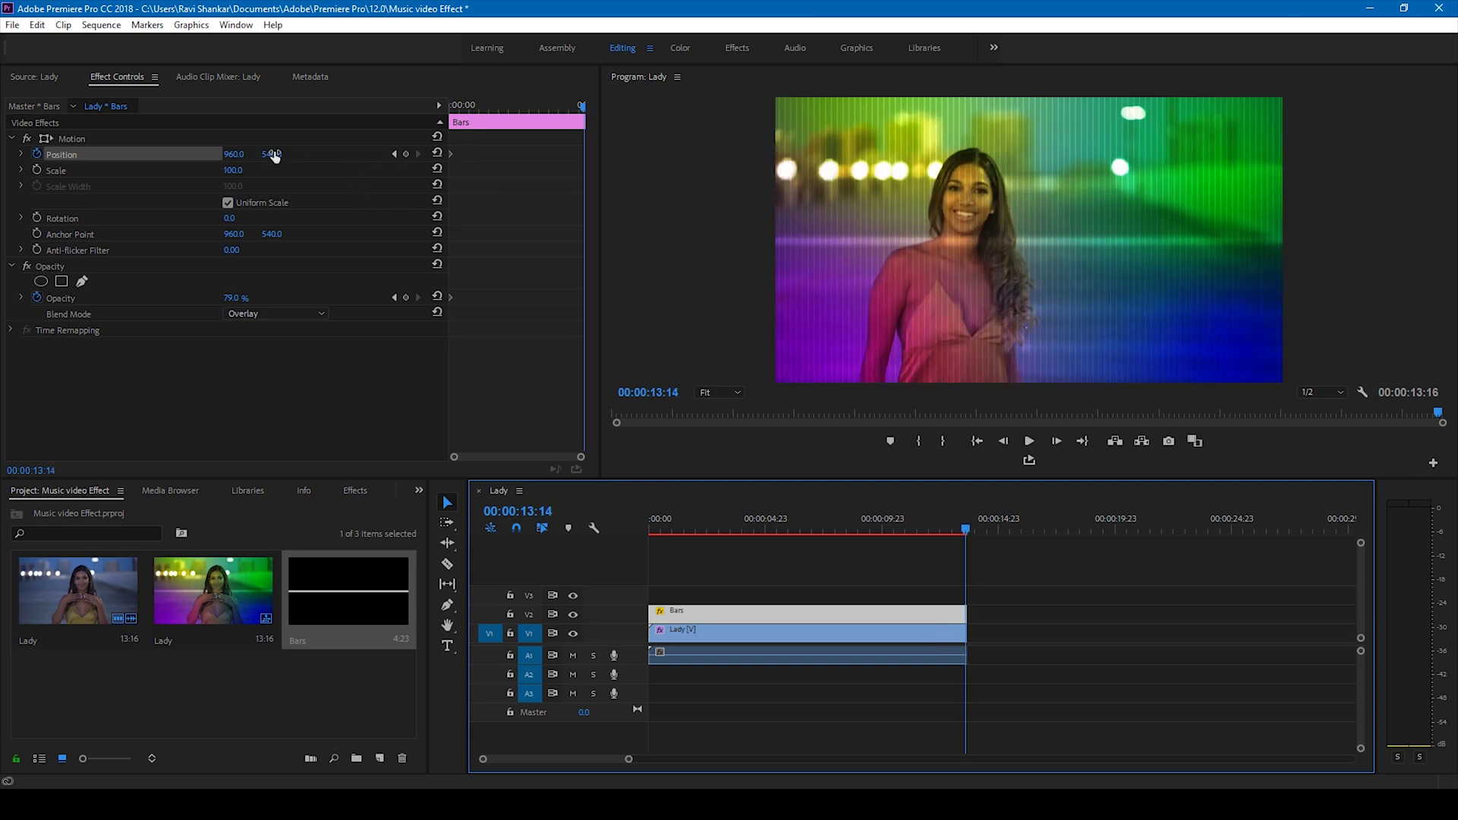
drag(274, 155, 99, 155)
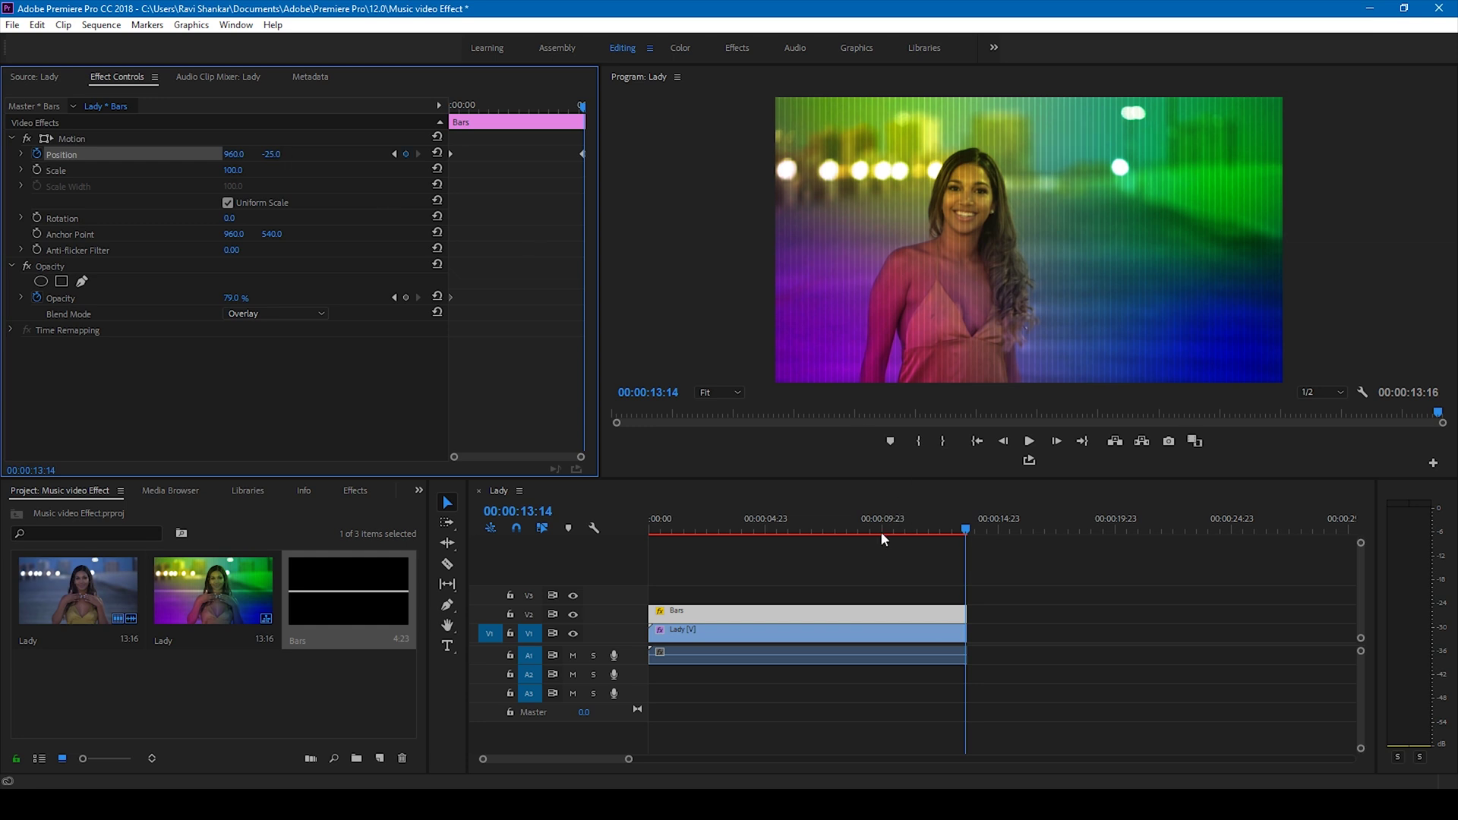
click(717, 619)
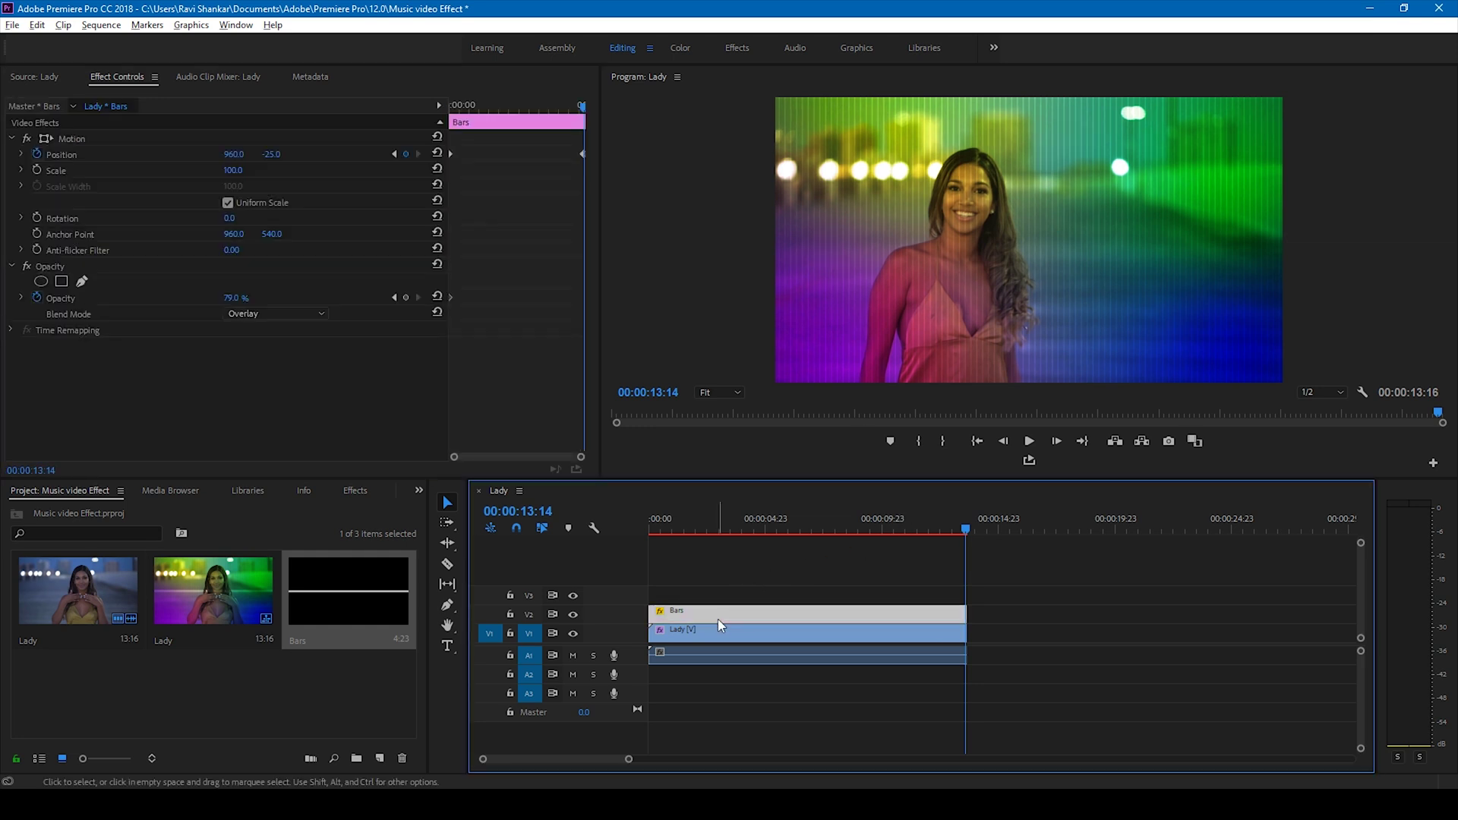
Step: Duplicate Bars onto V3 as Bars Copy 01 and set its end Position Y to 1108
drag(717, 618, 720, 601)
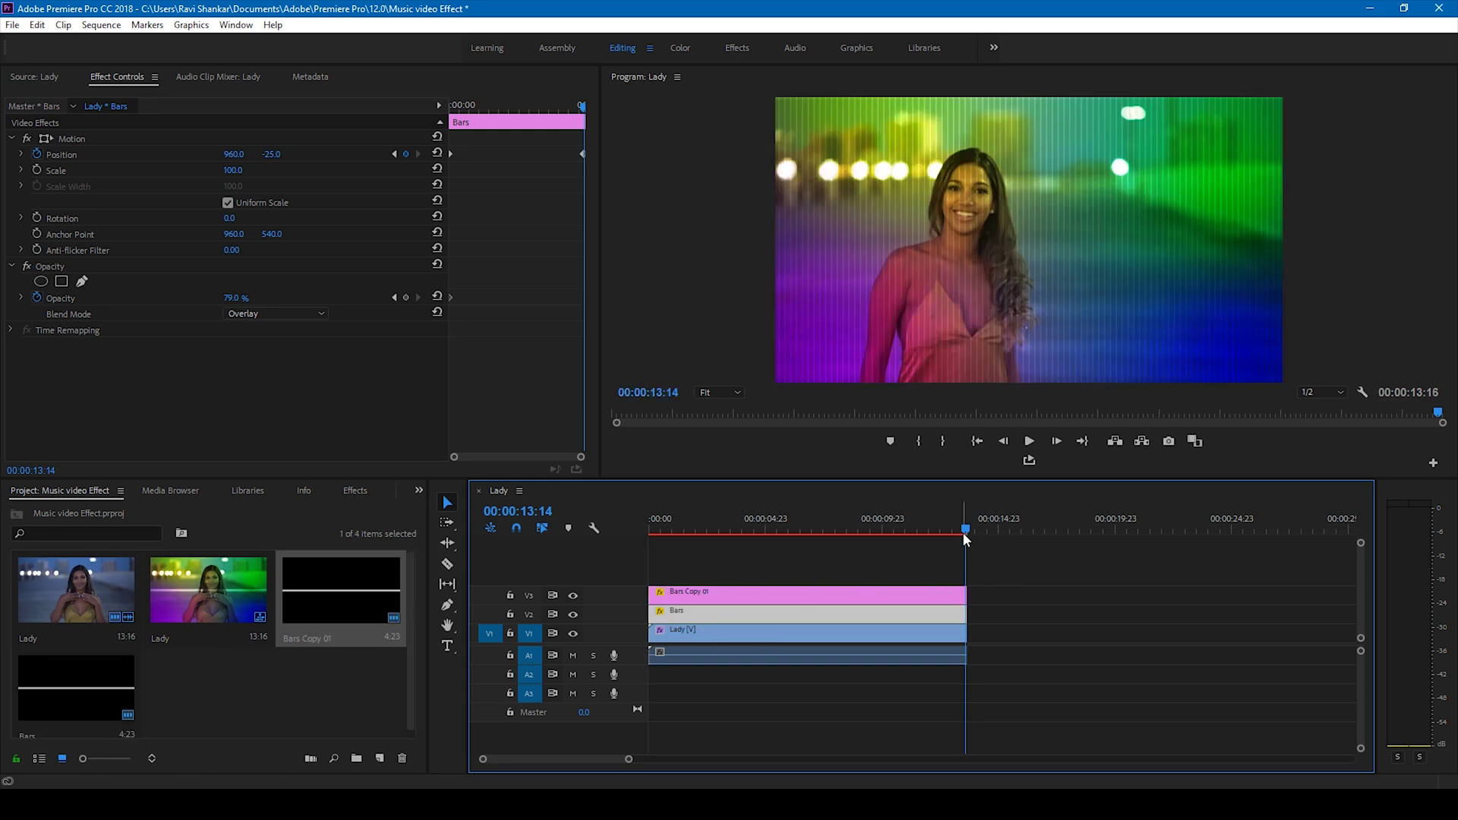
click(854, 591)
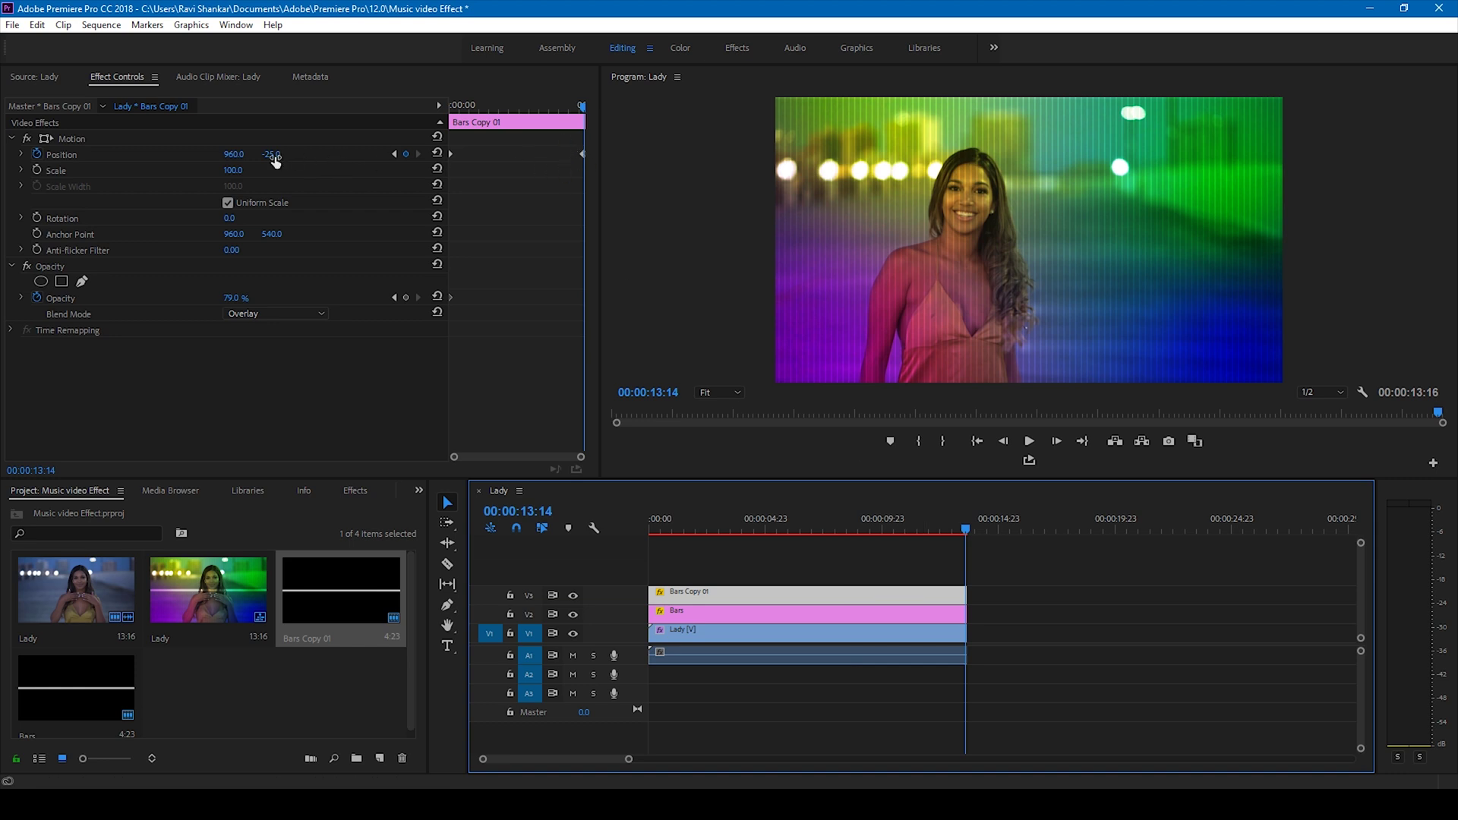
drag(272, 154, 1132, 154)
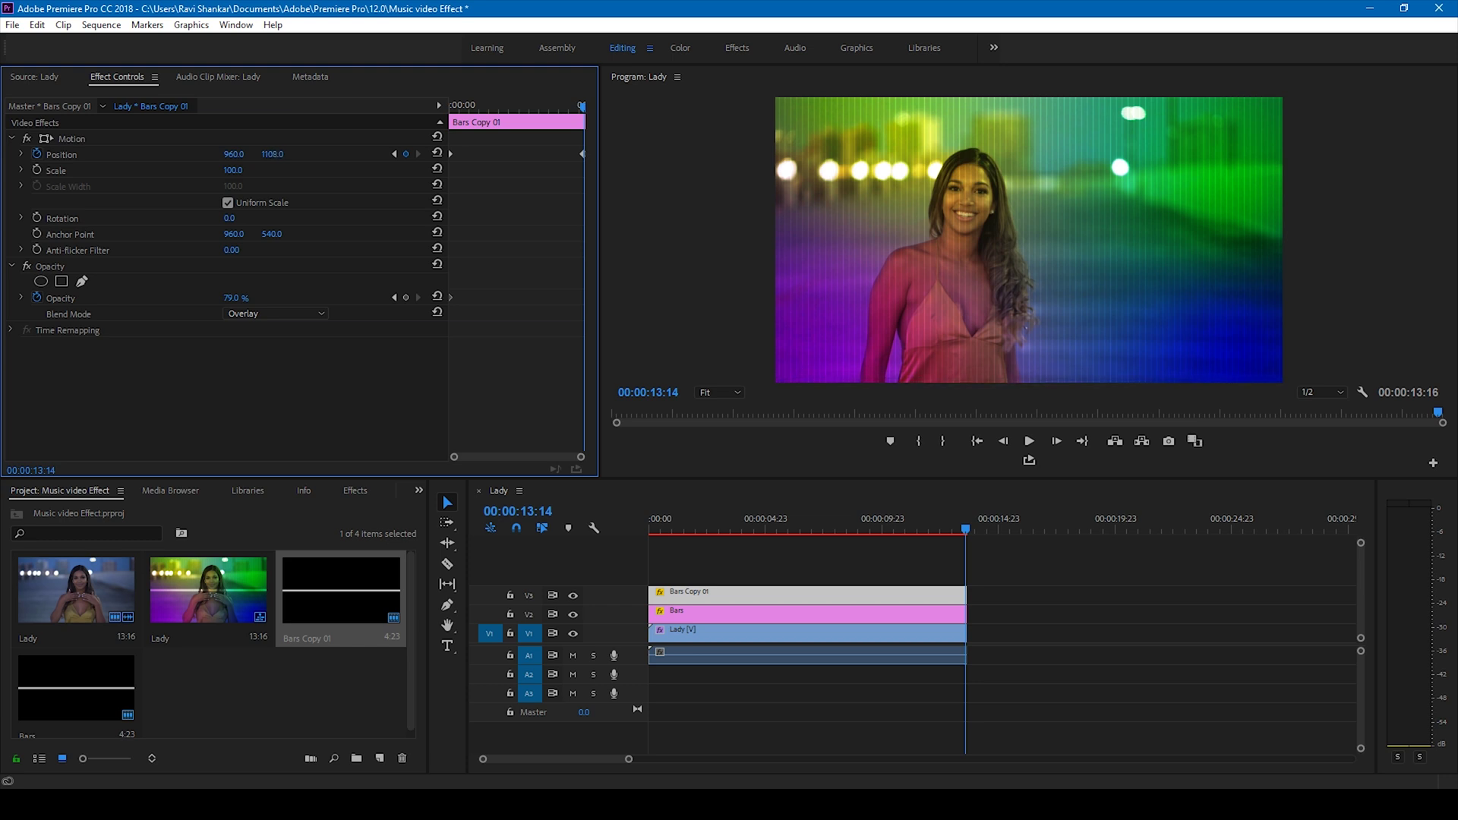
click(677, 522)
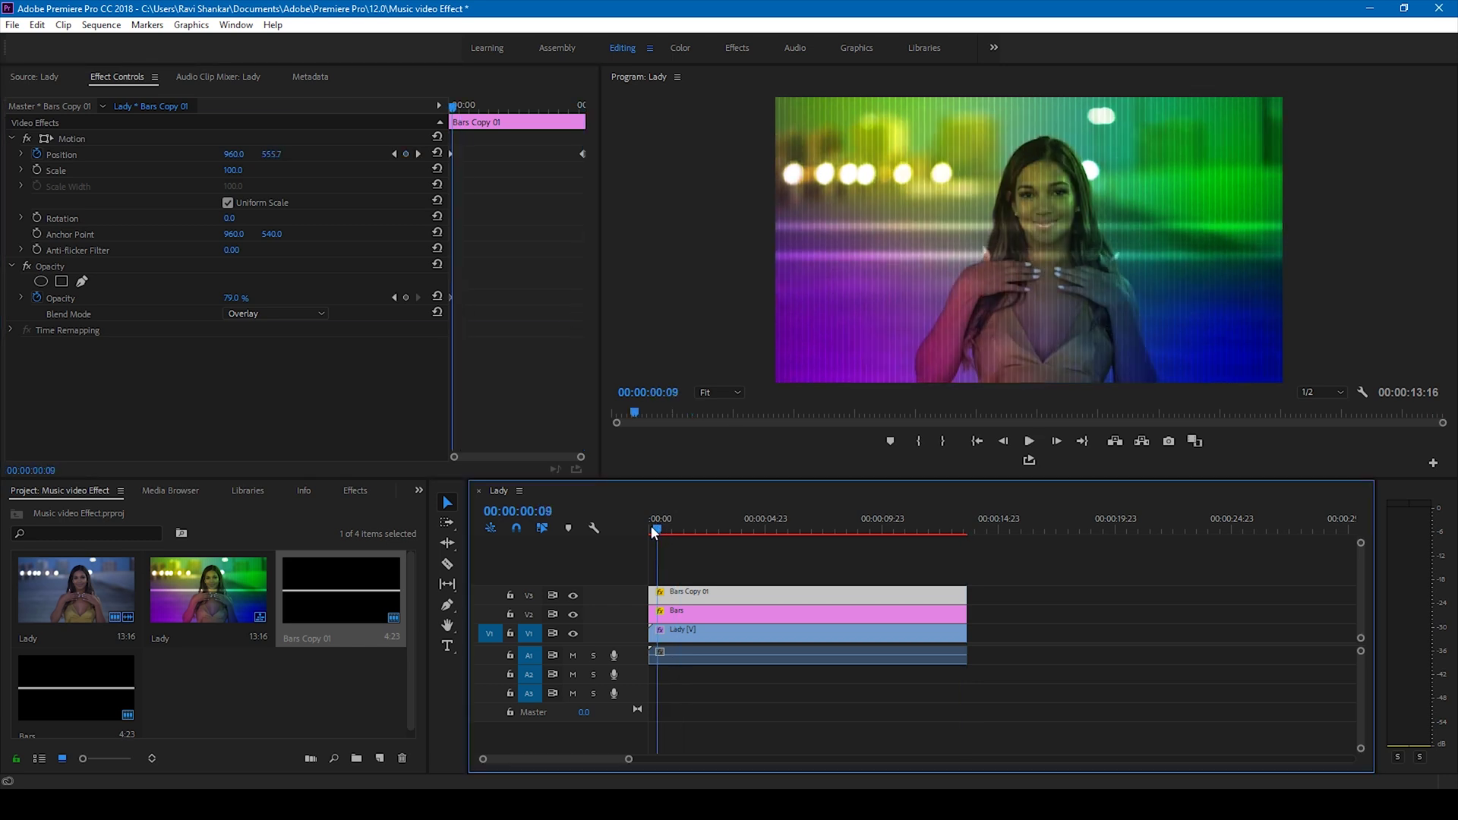
click(651, 526)
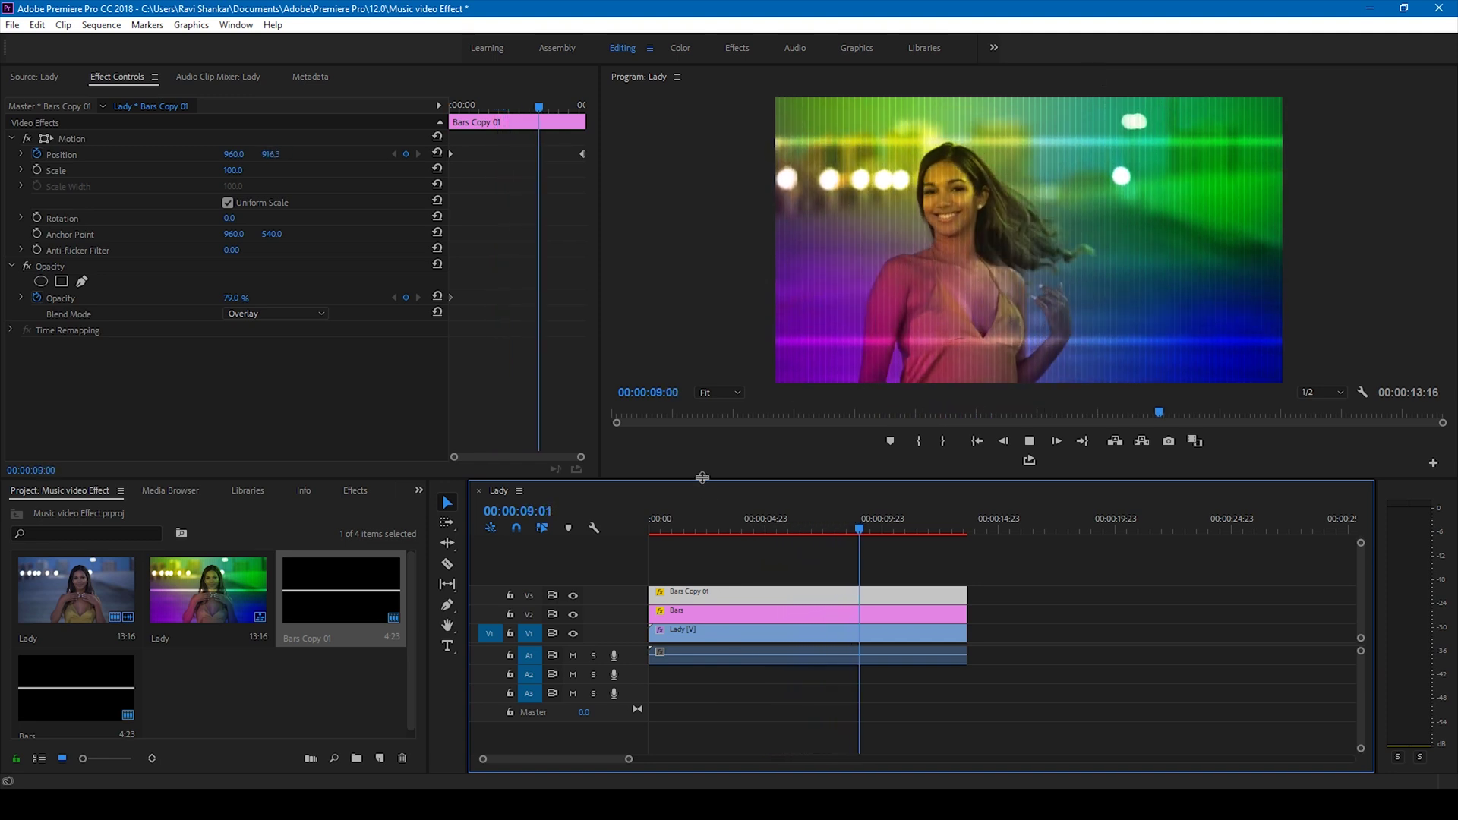
click(654, 523)
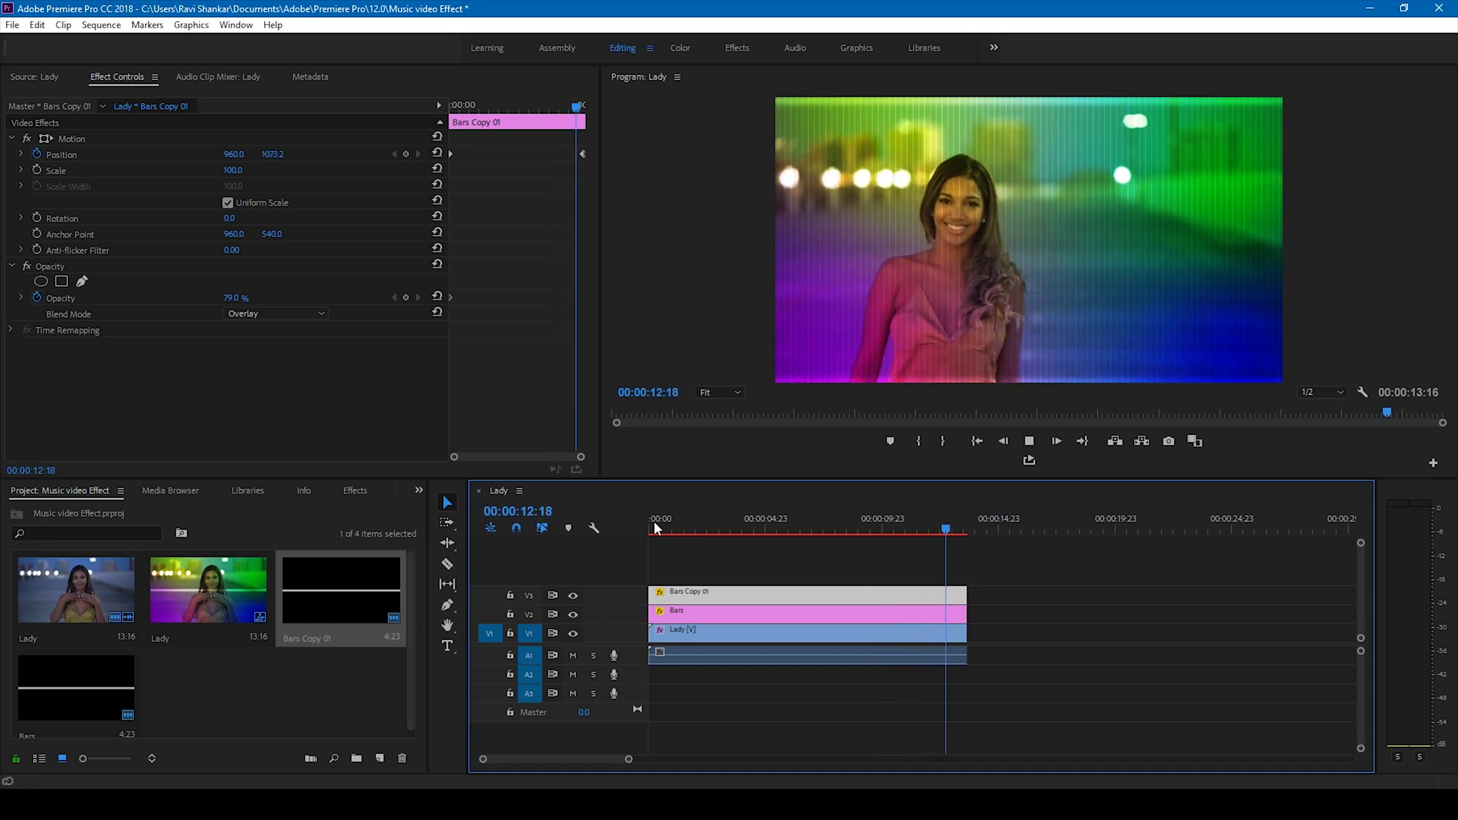
key(space)
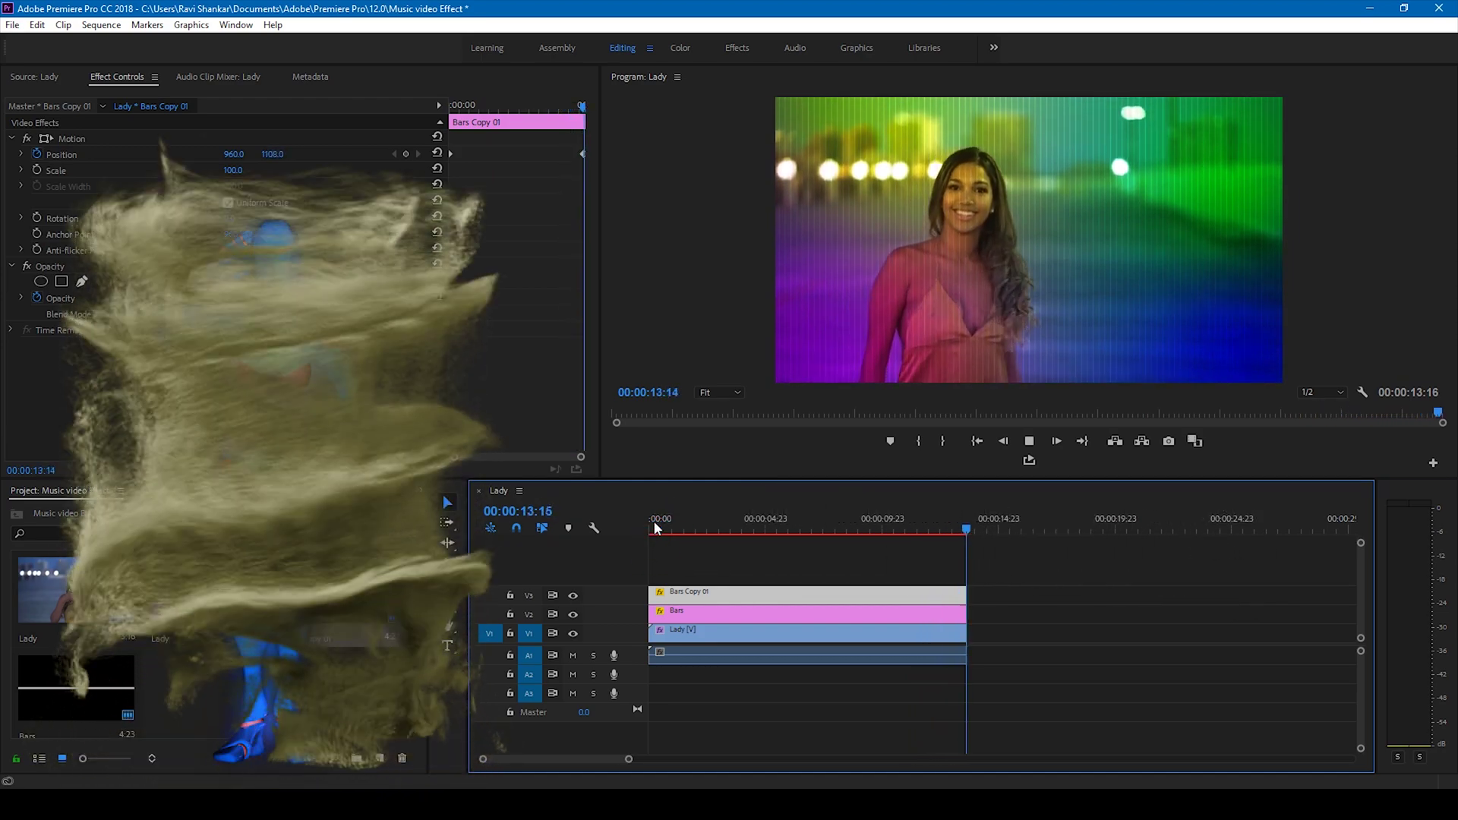
click(654, 523)
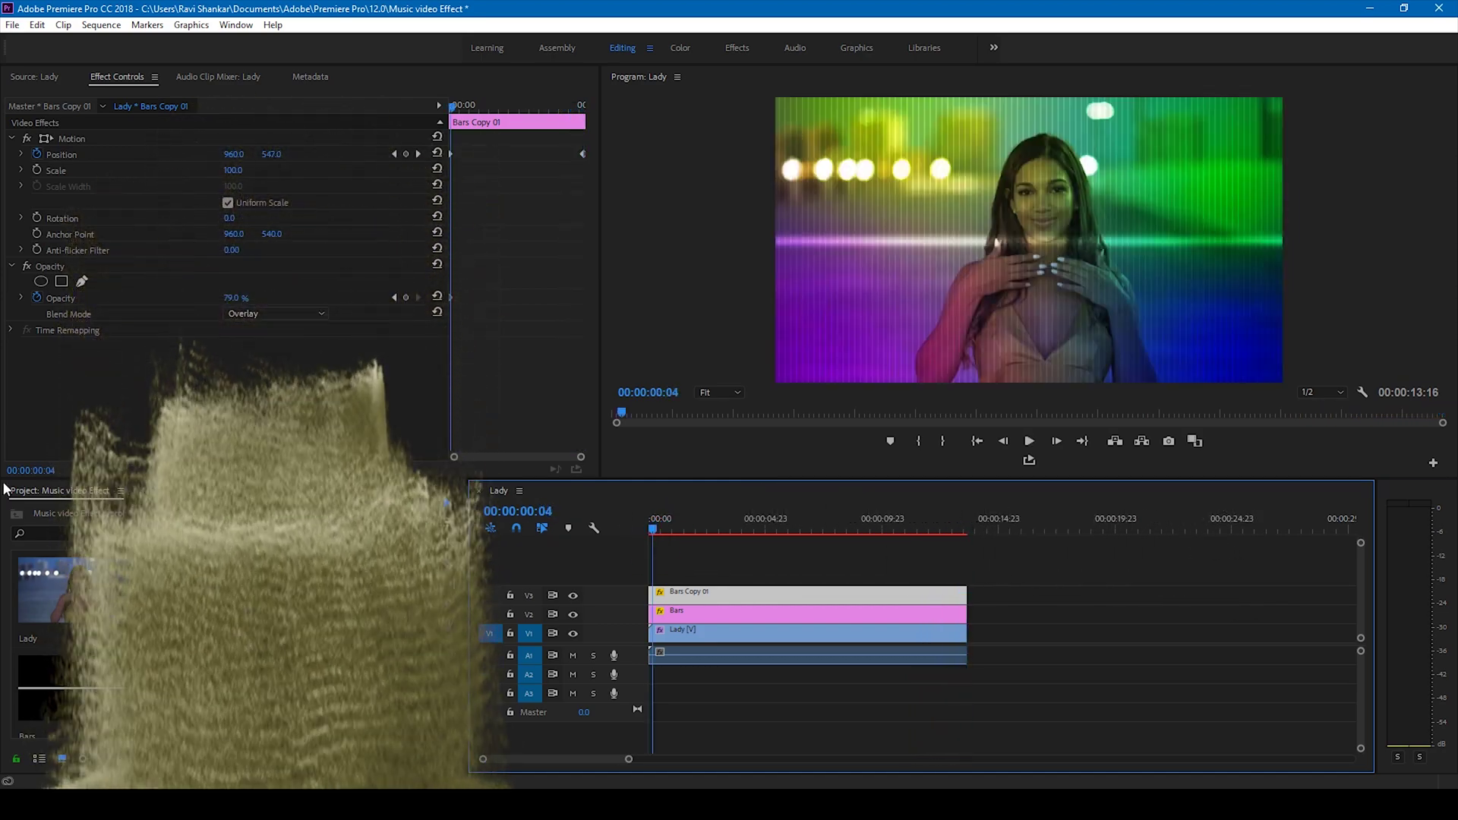